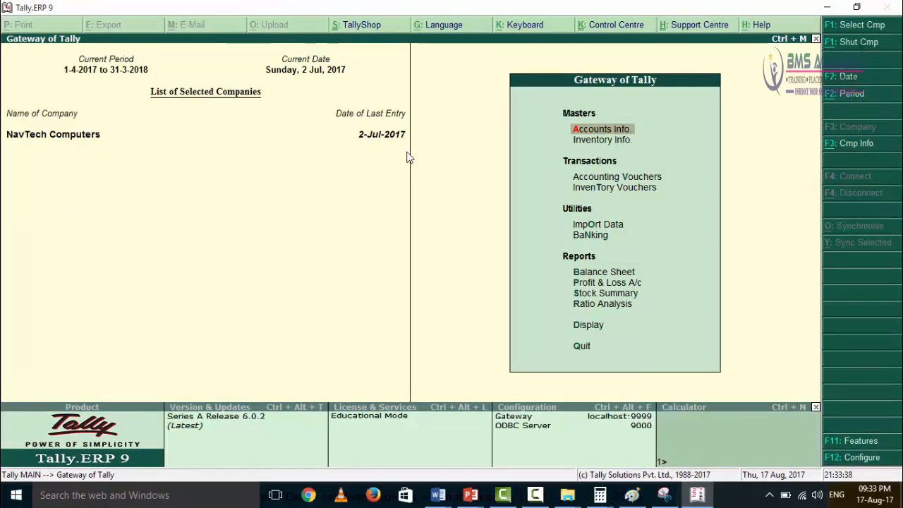
{"action": "left_click", "coordinate": [616, 132]}
{"action": "left_click", "coordinate": [600, 200]}
{"action": "left_click", "coordinate": [597, 199]}
{"action": "key", "text": "Escape"}
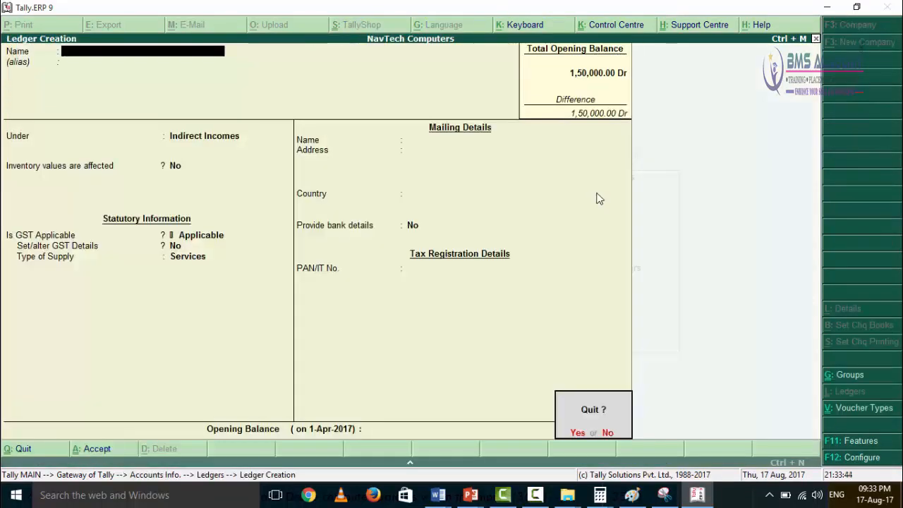
{"action": "key", "text": "y"}
{"action": "key", "text": "Escape"}
Review the list of existing ledgers available for alteration, then return to the main gateway.
{"action": "left_click", "coordinate": [600, 198]}
{"action": "left_click", "coordinate": [592, 220]}
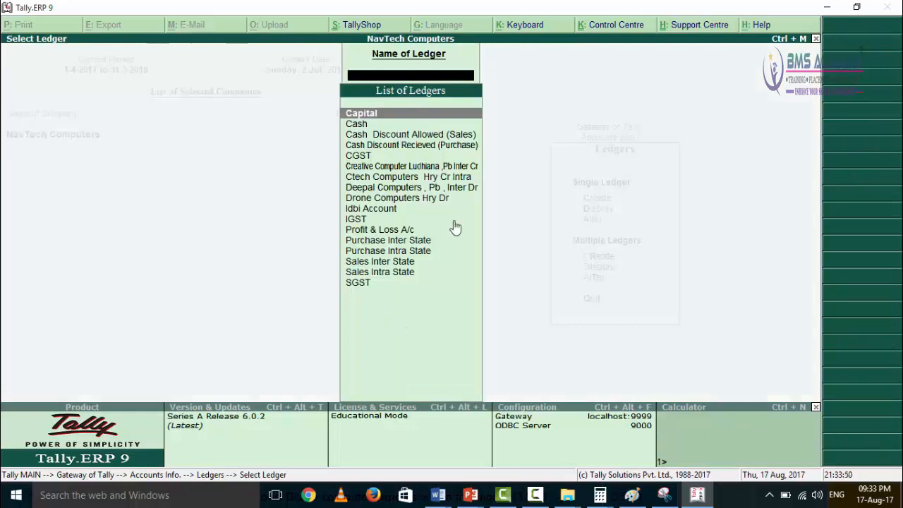
{"action": "key", "text": "Escape"}
{"action": "key", "text": "Escape"}
{"action": "key", "text": "Escape"}
Examine the Dell Laptop stock item's group, unit and GST settings in its alteration form and leave it unchanged.
{"action": "key", "text": "Down"}
{"action": "key", "text": "Return"}
{"action": "key", "text": "Escape"}
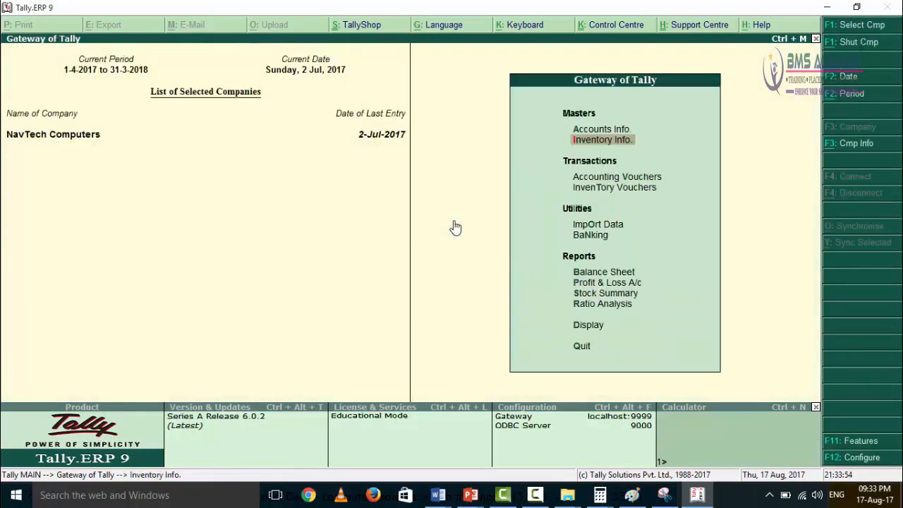
{"action": "key", "text": "Return"}
{"action": "key", "text": "Down"}
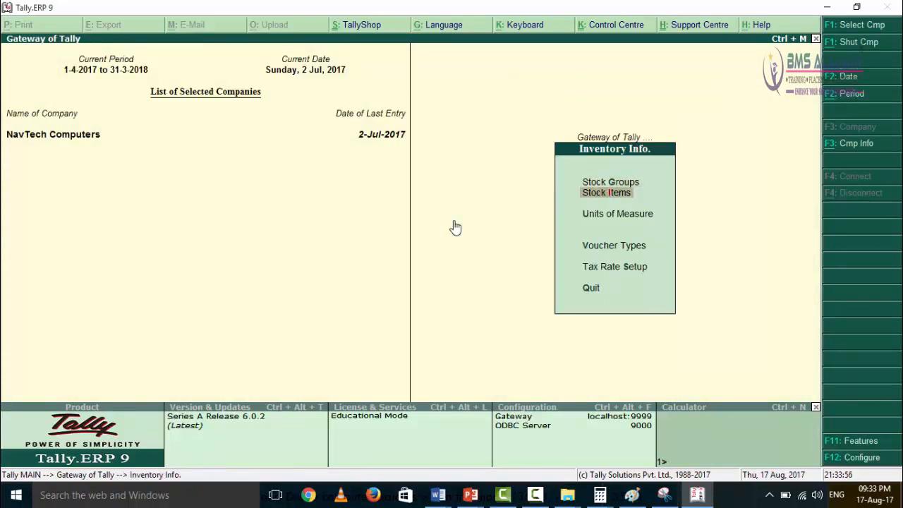
{"action": "key", "text": "Return"}
{"action": "key", "text": "Down"}
{"action": "key", "text": "Down"}
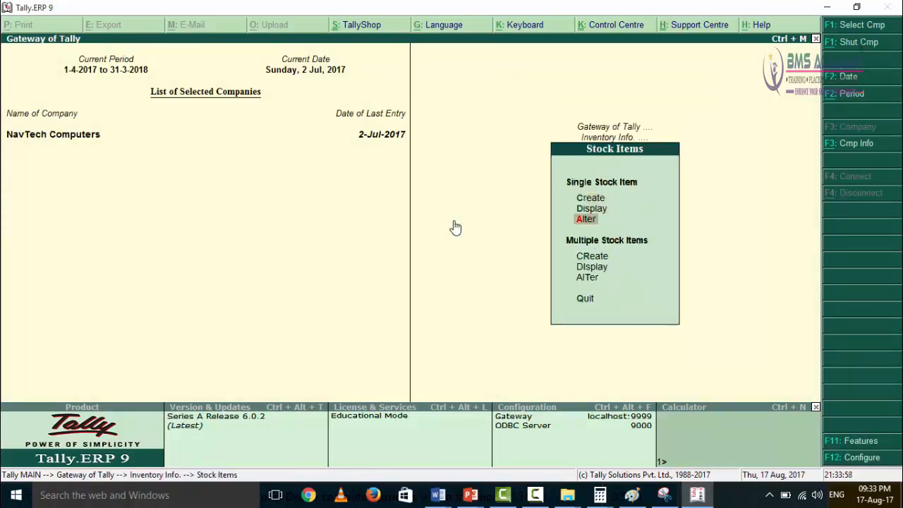
{"action": "key", "text": "Return"}
{"action": "key", "text": "Return"}
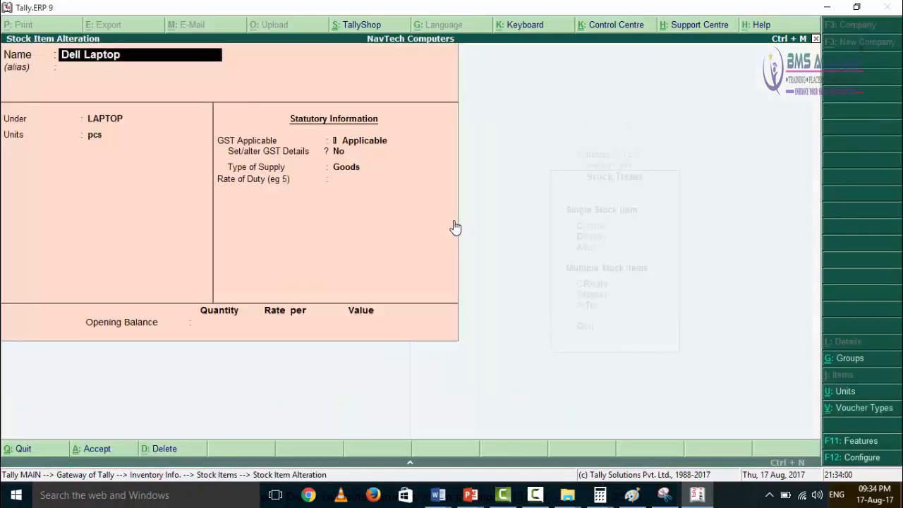
{"action": "key", "text": "Escape"}
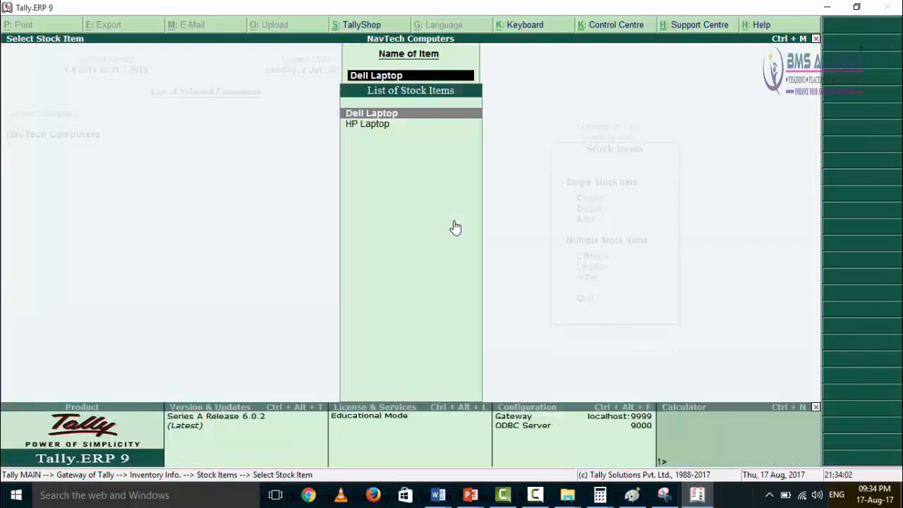
{"action": "key", "text": "Escape"}
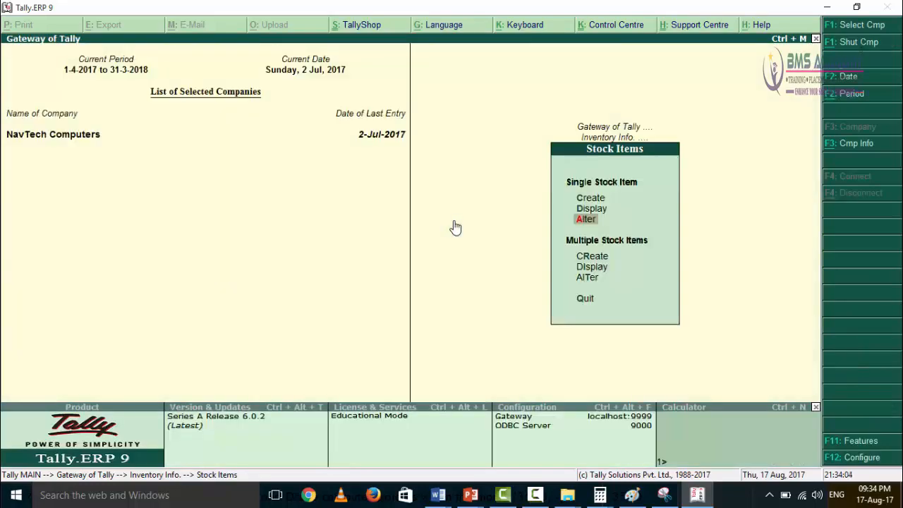
{"action": "key", "text": "Escape"}
Open the LAPTOP stock group for alteration.
{"action": "key", "text": "Up"}
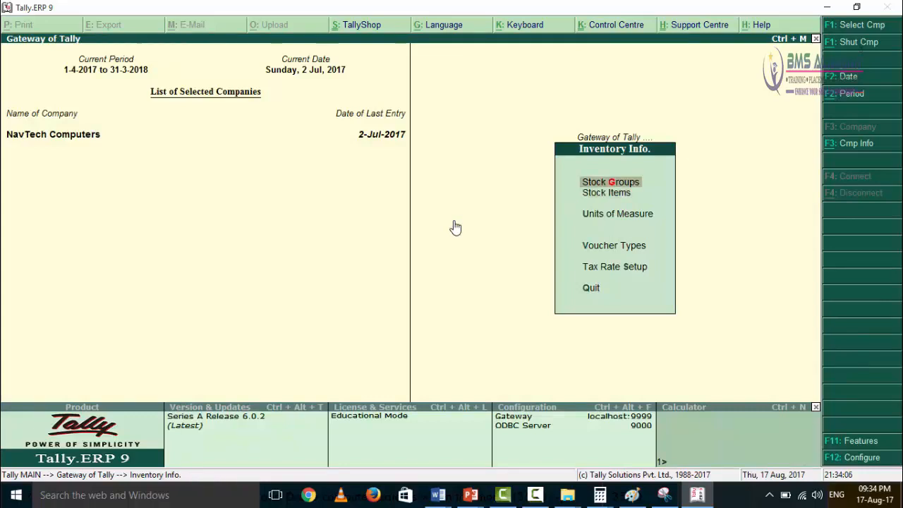
{"action": "key", "text": "Return"}
{"action": "key", "text": "Down"}
{"action": "key", "text": "Down"}
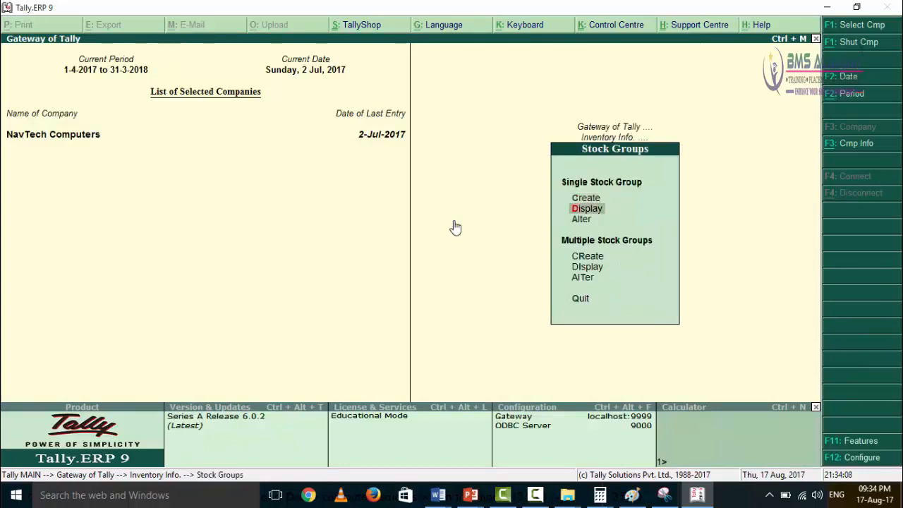
{"action": "key", "text": "Return"}
{"action": "key", "text": "Return"}
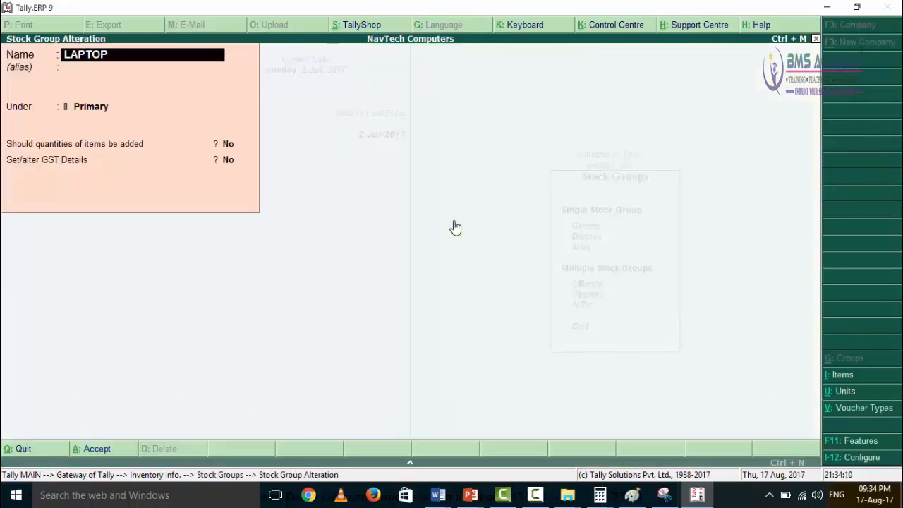
Turn on Set/alter GST Details for the LAPTOP stock group and open its tax rate details.
{"action": "key", "text": "Return"}
{"action": "key", "text": "Return"}
{"action": "key", "text": "Return"}
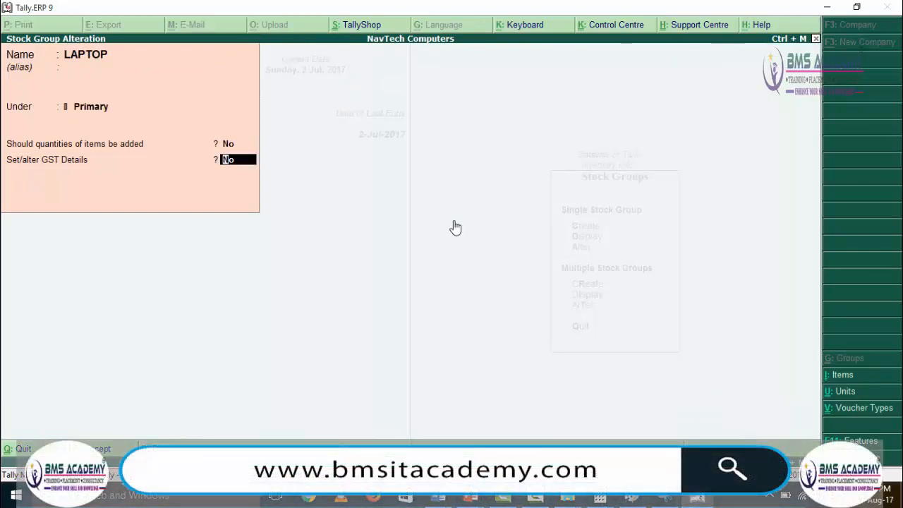
{"action": "key", "text": "y"}
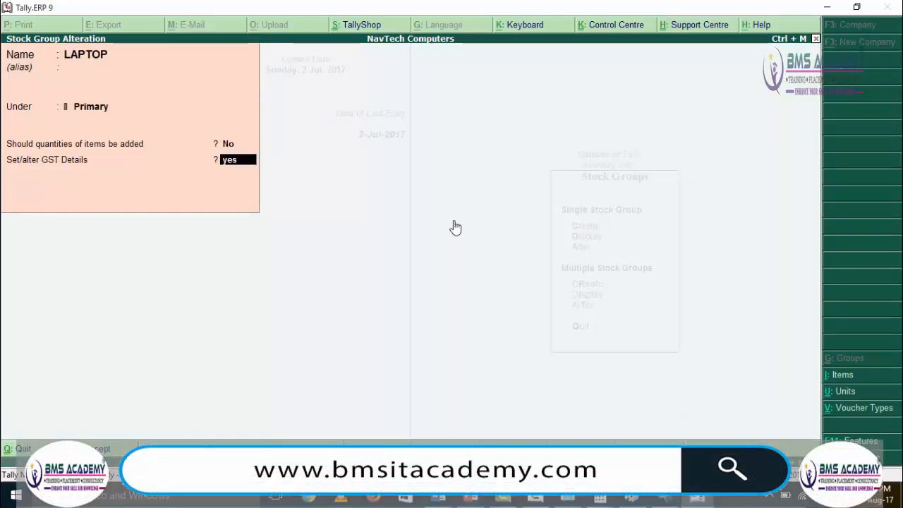
{"action": "key", "text": "Return"}
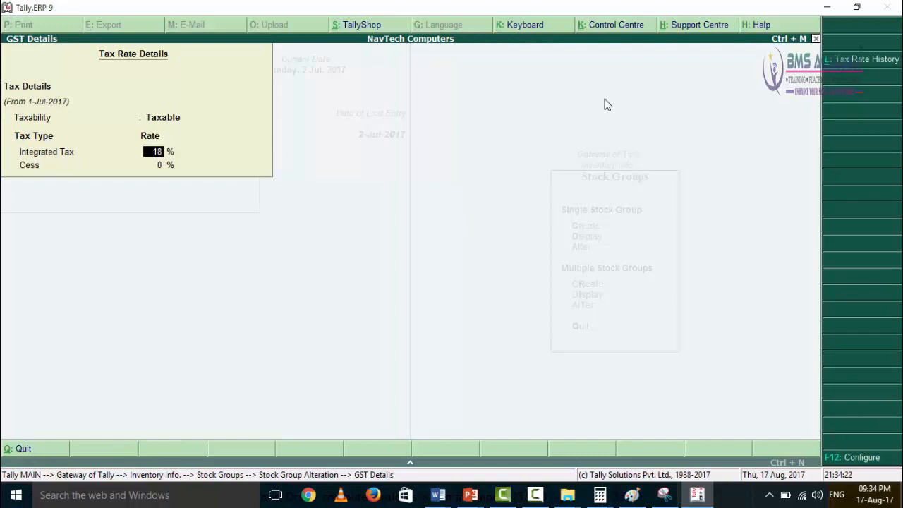
Configure the GST details to show all GST tax types, leaving the other options at No.
{"action": "key", "text": "F12"}
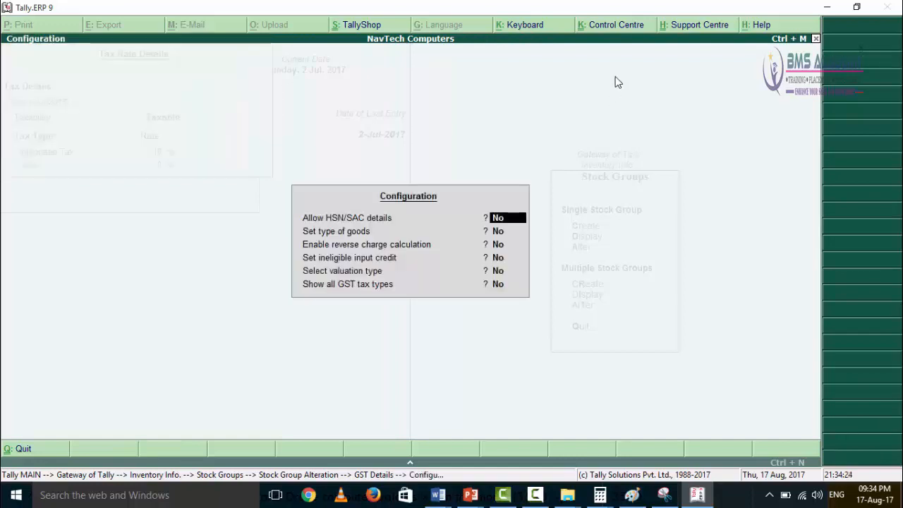
{"action": "key", "text": "Return"}
{"action": "key", "text": "Return"}
{"action": "key", "text": "Return"}
{"action": "key", "text": "Return"}
{"action": "key", "text": "Return"}
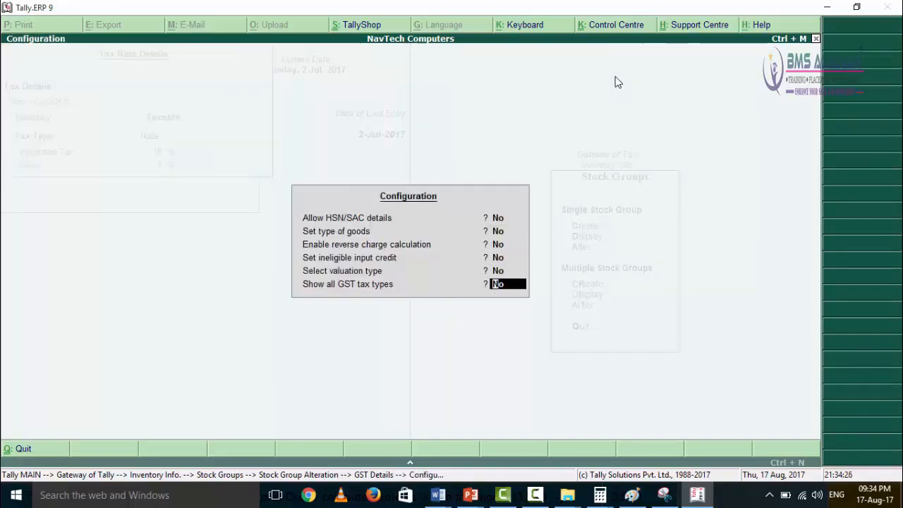
{"action": "type", "text": "y"}
{"action": "key", "text": "Return"}
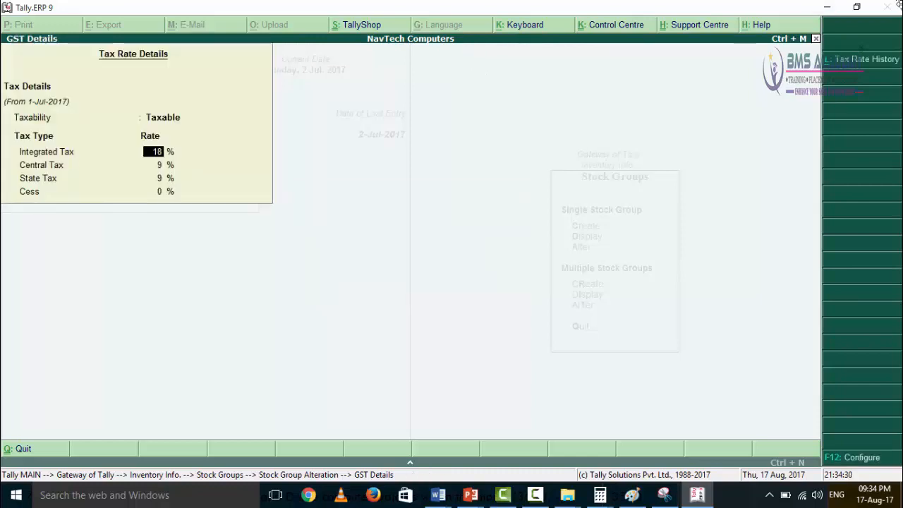
Accept the GST tax rates and save the LAPTOP stock group alteration.
{"action": "key", "text": "Return"}
{"action": "key", "text": "Return"}
{"action": "key", "text": "Return"}
{"action": "key", "text": "Return"}
{"action": "key", "text": "Return"}
{"action": "key", "text": "Escape"}
{"action": "key", "text": "Escape"}
Reopen the LAPTOP stock group's alteration form to check it, then return to the main gateway.
{"action": "key", "text": "Down"}
{"action": "key", "text": "g"}
{"action": "key", "text": "Down"}
{"action": "key", "text": "Down"}
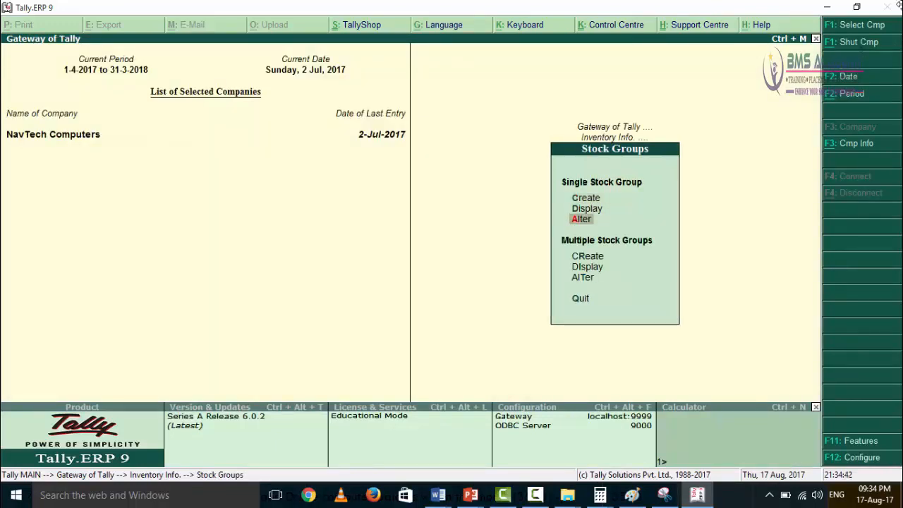
{"action": "key", "text": "Return"}
{"action": "key", "text": "Return"}
{"action": "key", "text": "Escape"}
{"action": "key", "text": "Escape"}
{"action": "key", "text": "Escape"}
{"action": "key", "text": "Escape"}
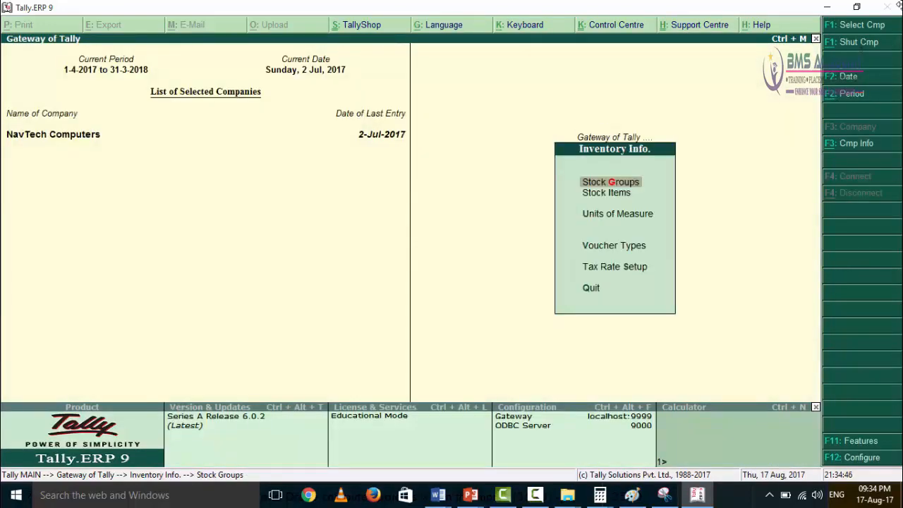
{"action": "key", "text": "Escape"}
Open the HP Laptop stock item for alteration.
{"action": "key", "text": "Return"}
{"action": "key", "text": "Down"}
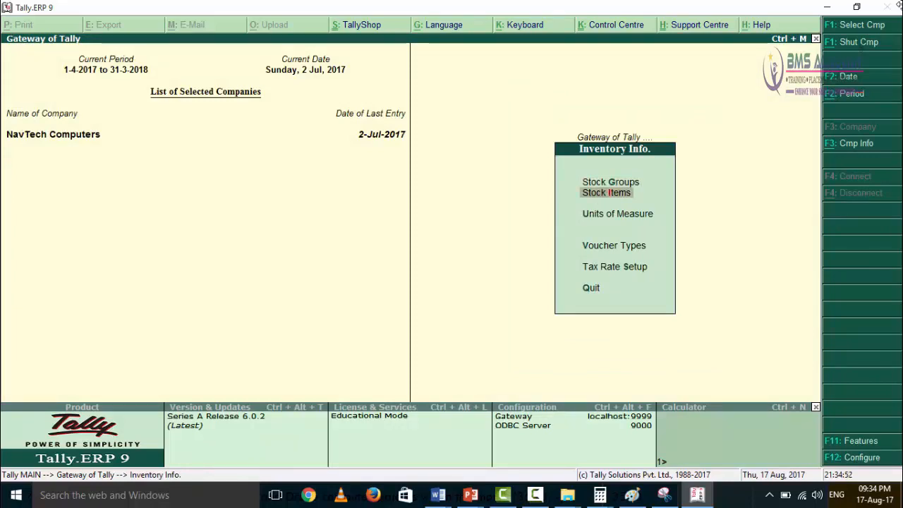
{"action": "key", "text": "Return"}
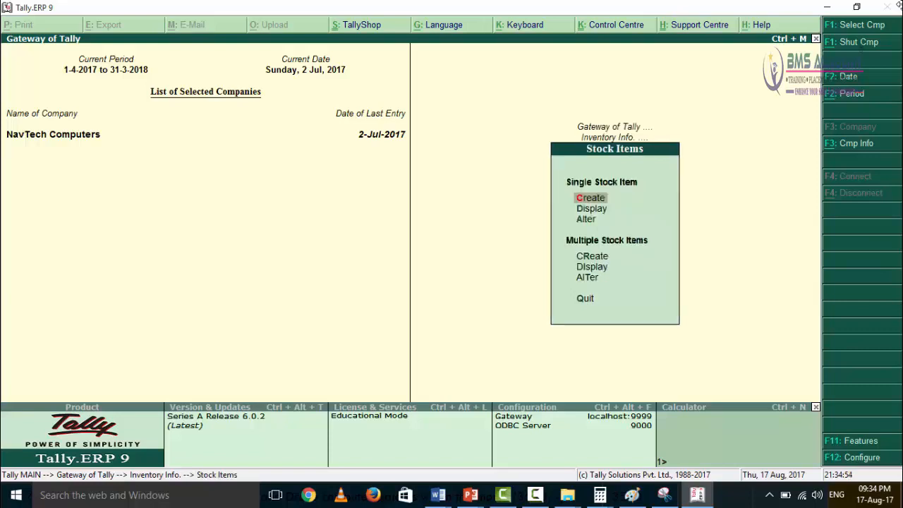
{"action": "key", "text": "Down"}
{"action": "key", "text": "Down"}
{"action": "key", "text": "Return"}
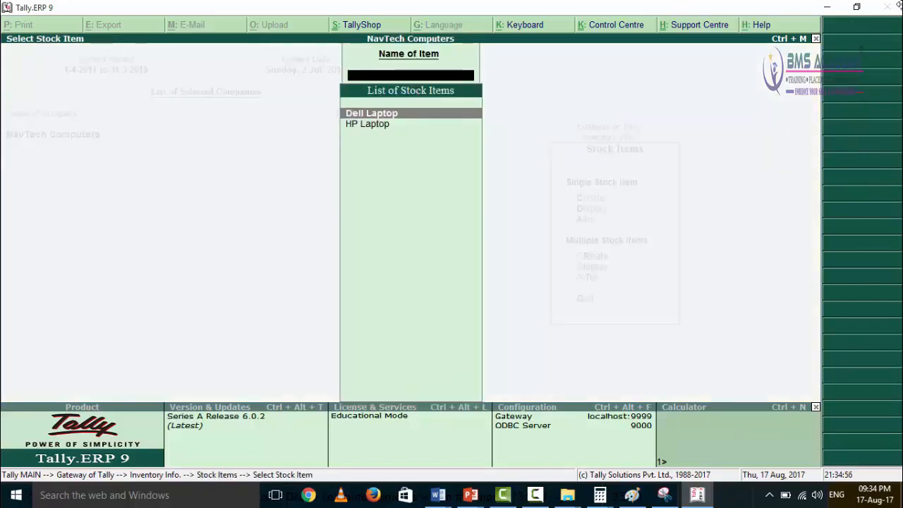
{"action": "key", "text": "Down"}
{"action": "key", "text": "Return"}
Accept the HP Laptop stock item with GST Applicable and Goods as the type of supply, and return to the main gateway.
{"action": "key", "text": "Return"}
{"action": "key", "text": "Return"}
{"action": "key", "text": "Return"}
{"action": "key", "text": "Return"}
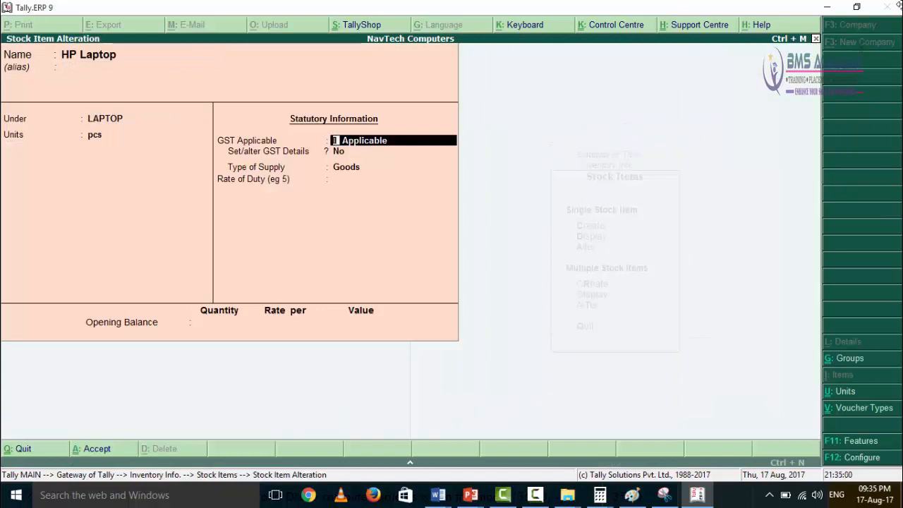
{"action": "key", "text": "Return"}
{"action": "key", "text": "Return"}
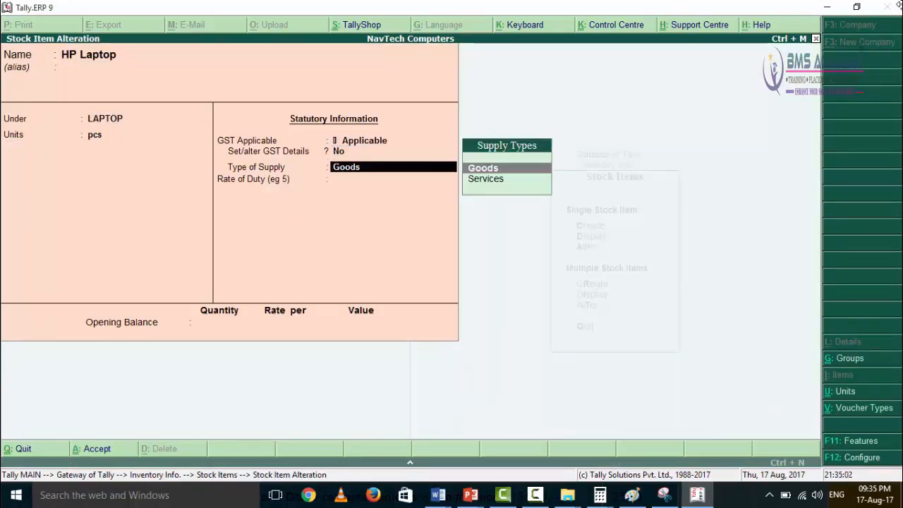
{"action": "key", "text": "Return"}
{"action": "key", "text": "Return"}
{"action": "key", "text": "Return"}
{"action": "key", "text": "Return"}
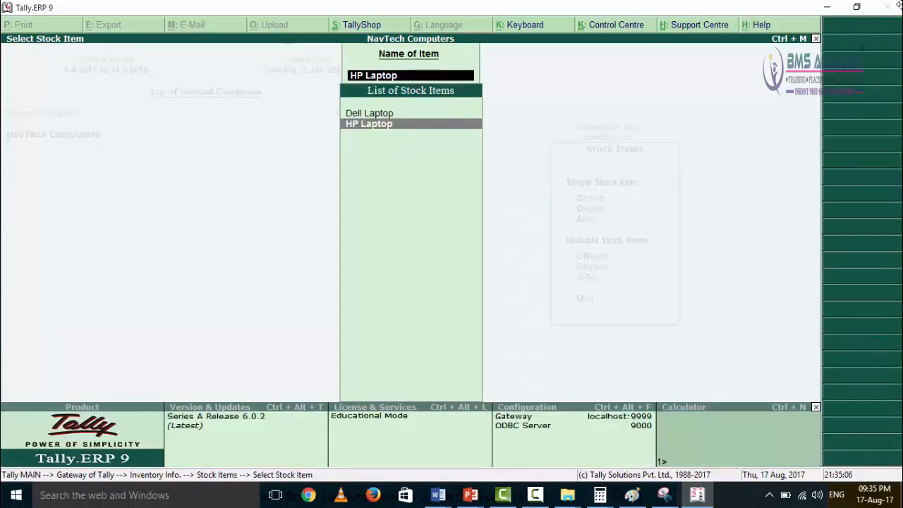
{"action": "key", "text": "Escape"}
{"action": "key", "text": "Escape"}
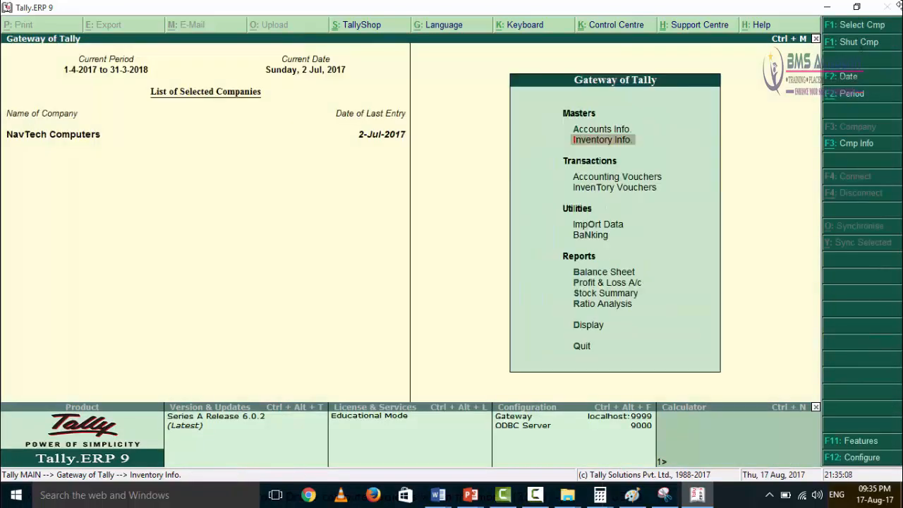
{"action": "key", "text": "Escape"}
{"action": "key", "text": "Escape"}
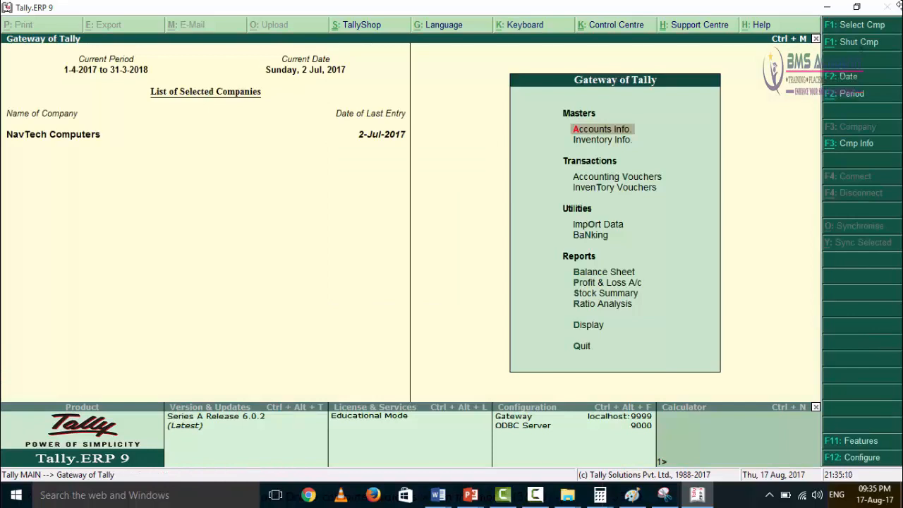
Open the Day Book report for the company.
{"action": "key", "text": "Up"}
{"action": "key", "text": "Up"}
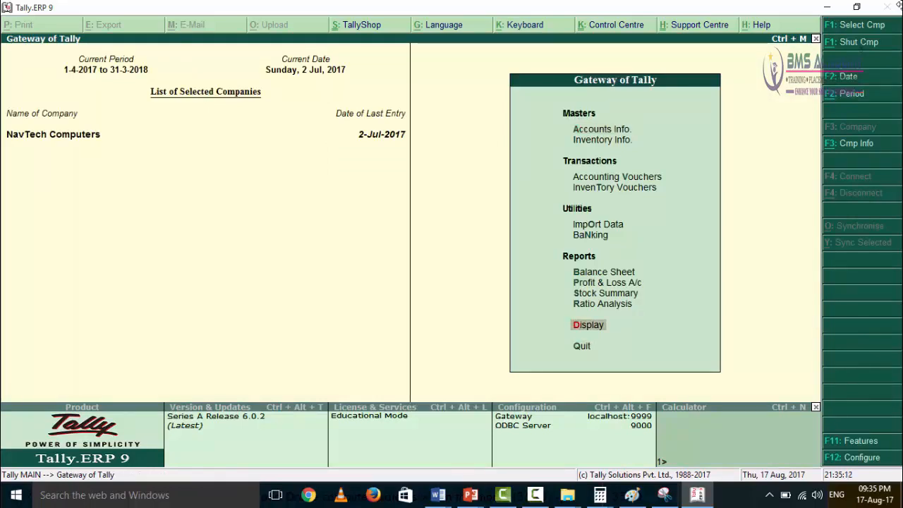
{"action": "key", "text": "Return"}
{"action": "key", "text": "Down"}
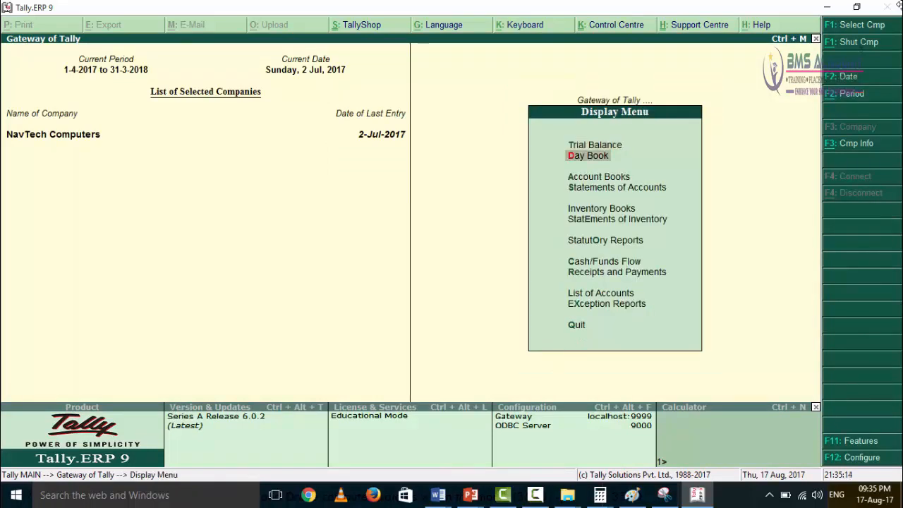
{"action": "key", "text": "Return"}
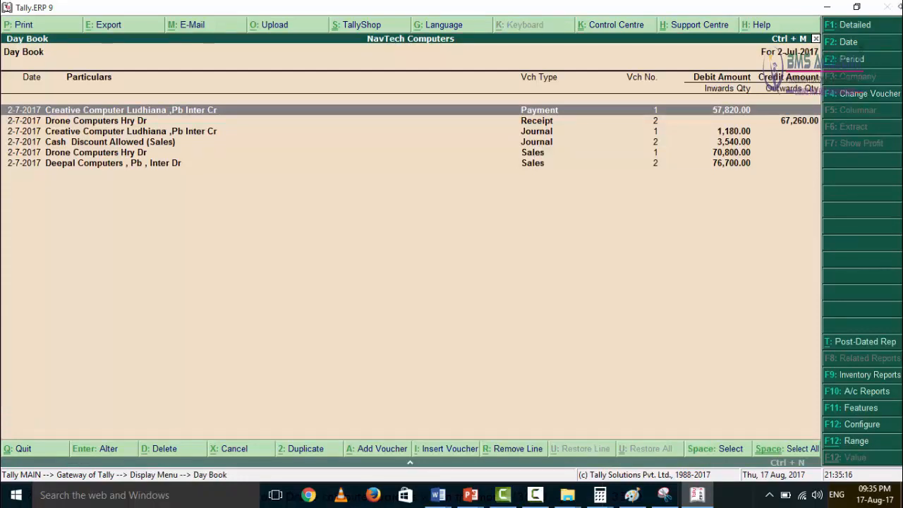
Change the Day Book period to run from 1-4-2017 to 31-7-2017.
{"action": "left_click", "coordinate": [847, 60]}
{"action": "type", "text": "1"}
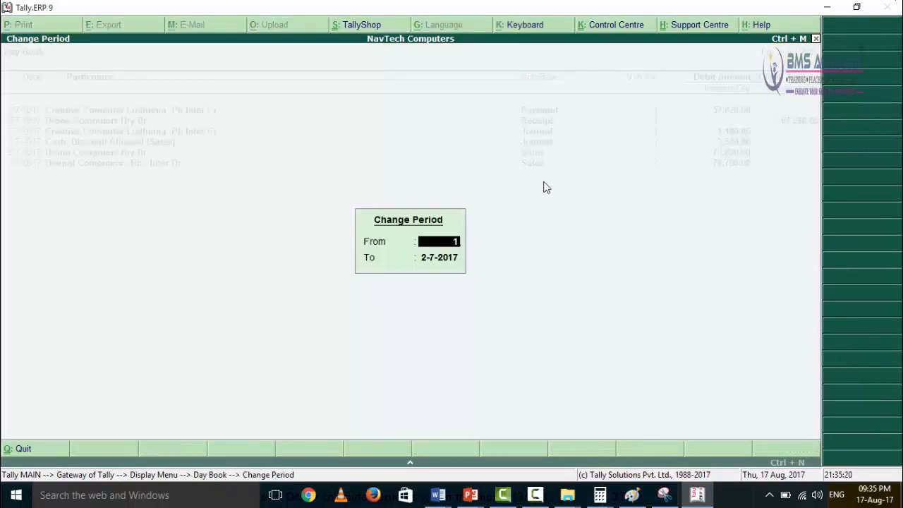
{"action": "type", "text": "-5"}
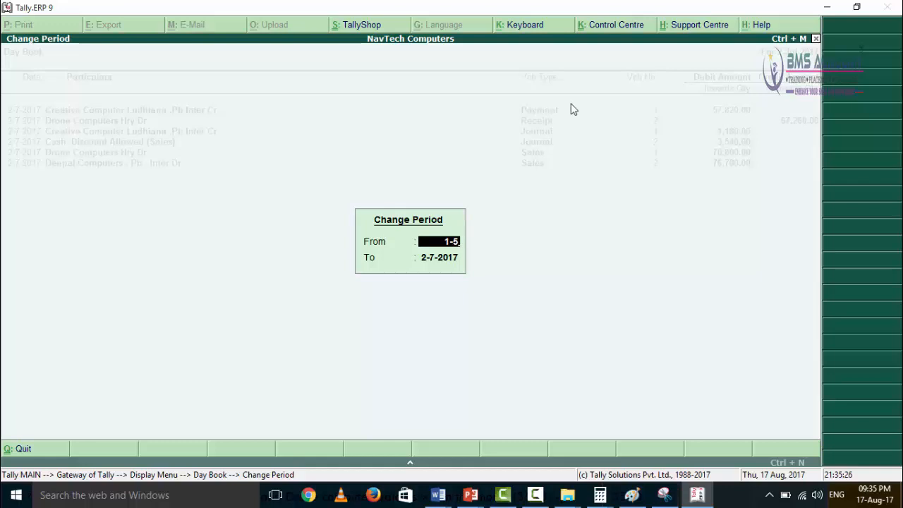
{"action": "key", "text": "BackSpace"}
{"action": "type", "text": "4"}
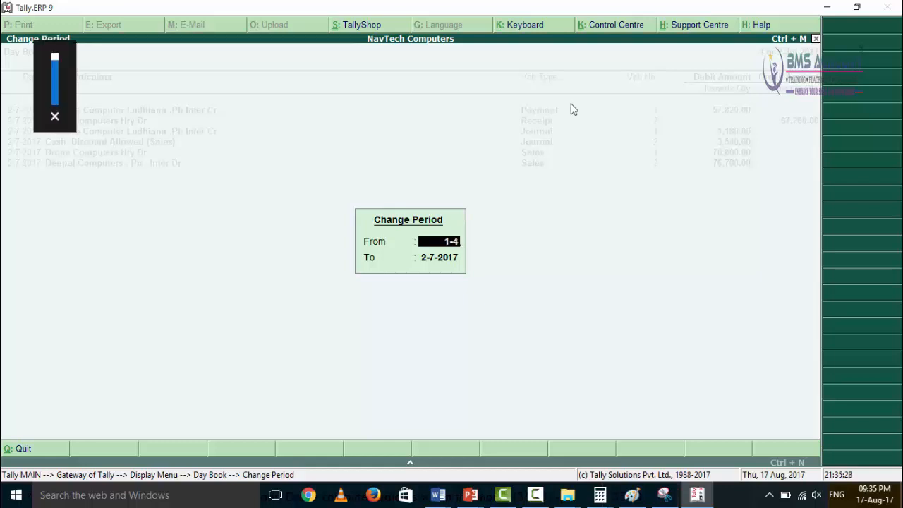
{"action": "key", "text": "Return"}
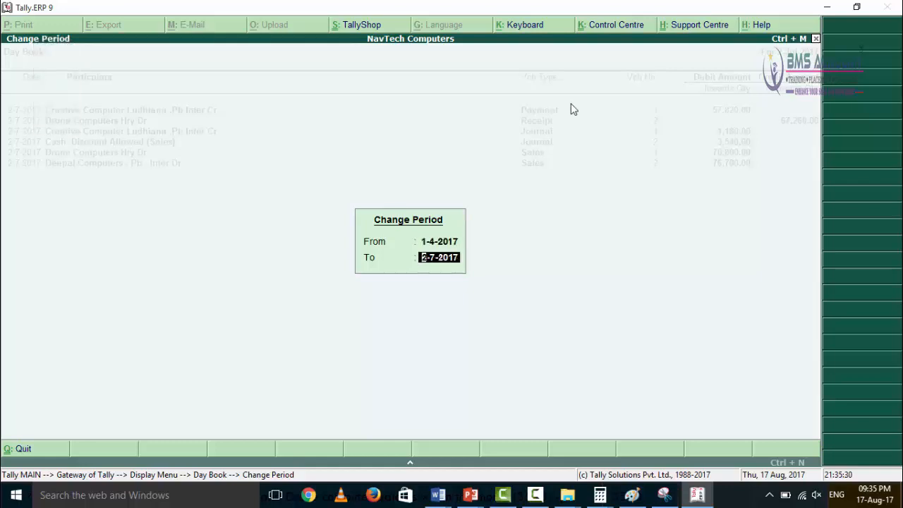
{"action": "type", "text": "31"}
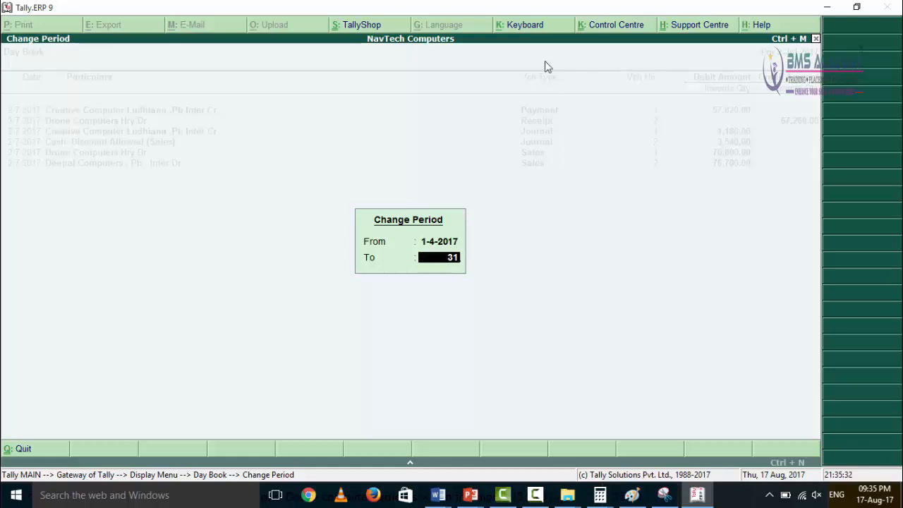
{"action": "type", "text": "-7"}
{"action": "key", "text": "Return"}
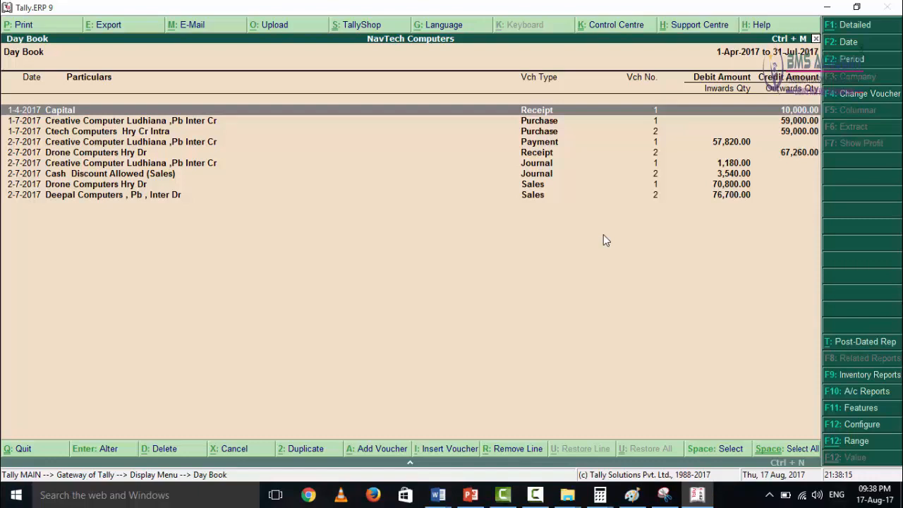
Open the Capital receipt voucher from the Day Book, go through its account and amount entries, and return to the list.
{"action": "key", "text": "Return"}
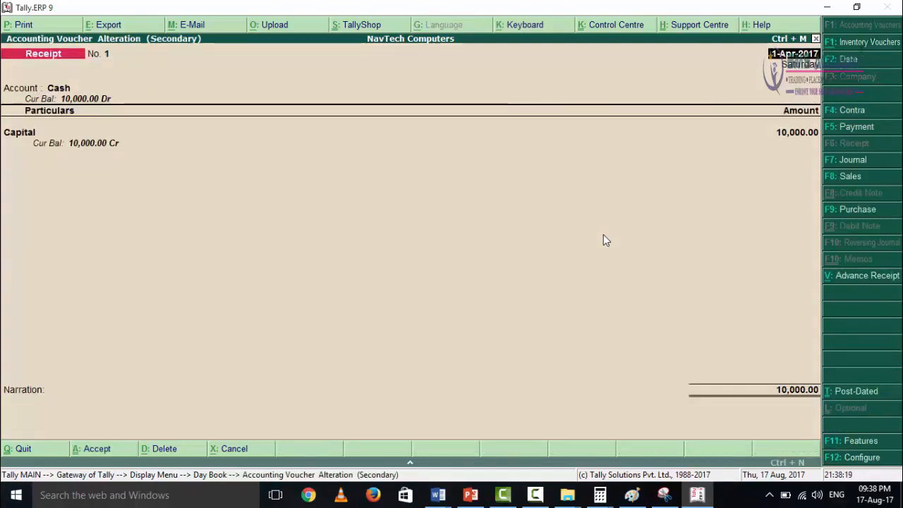
{"action": "key", "text": "Return"}
{"action": "key", "text": "Return"}
{"action": "key", "text": "Return"}
{"action": "key", "text": "Return"}
{"action": "key", "text": "Return"}
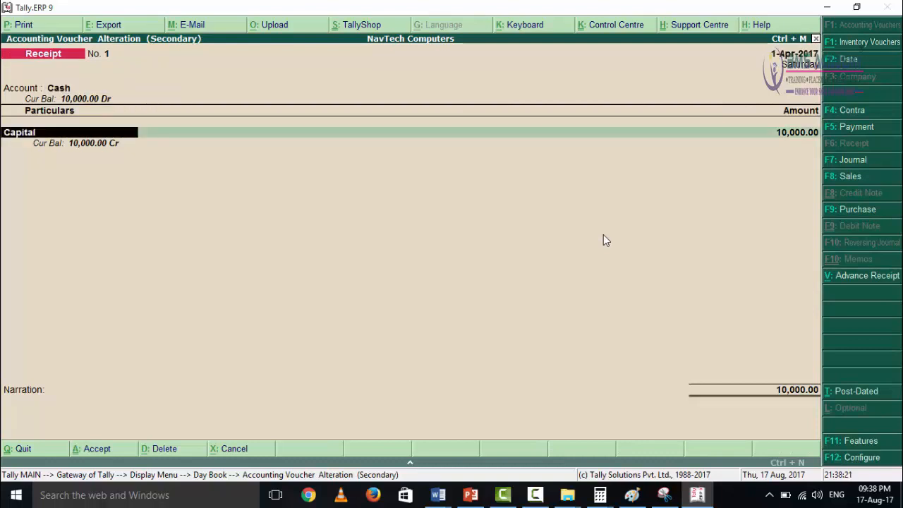
{"action": "key", "text": "Return"}
{"action": "key", "text": "n"}
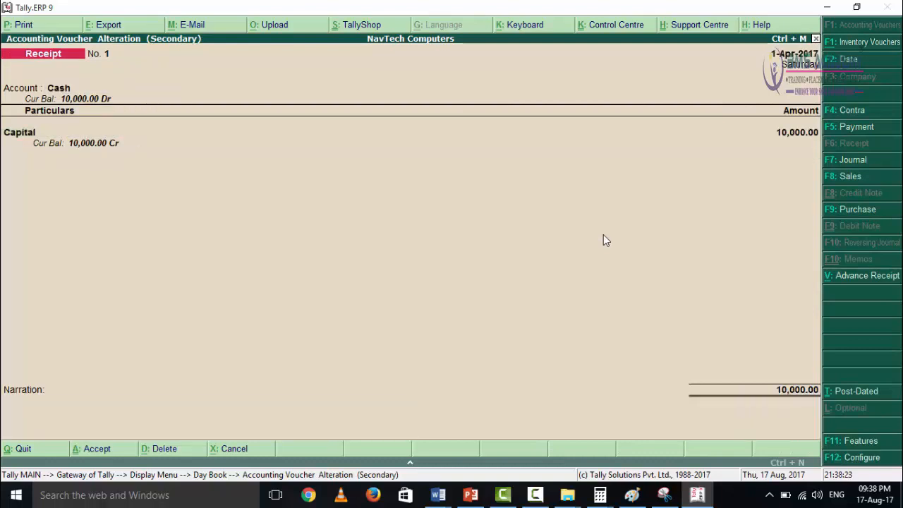
{"action": "key", "text": "Return"}
{"action": "key", "text": "Return"}
{"action": "key", "text": "Return"}
{"action": "key", "text": "Return"}
{"action": "key", "text": "Return"}
Open the Creative Computer Ludhiana purchase voucher and go through its supplier invoice, party and Purchase Inter State ledger details.
{"action": "key", "text": "Down"}
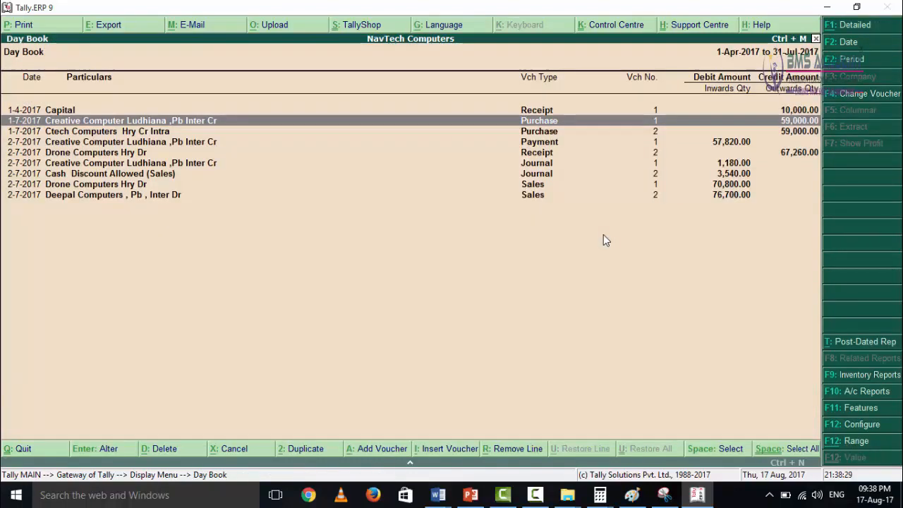
{"action": "key", "text": "Return"}
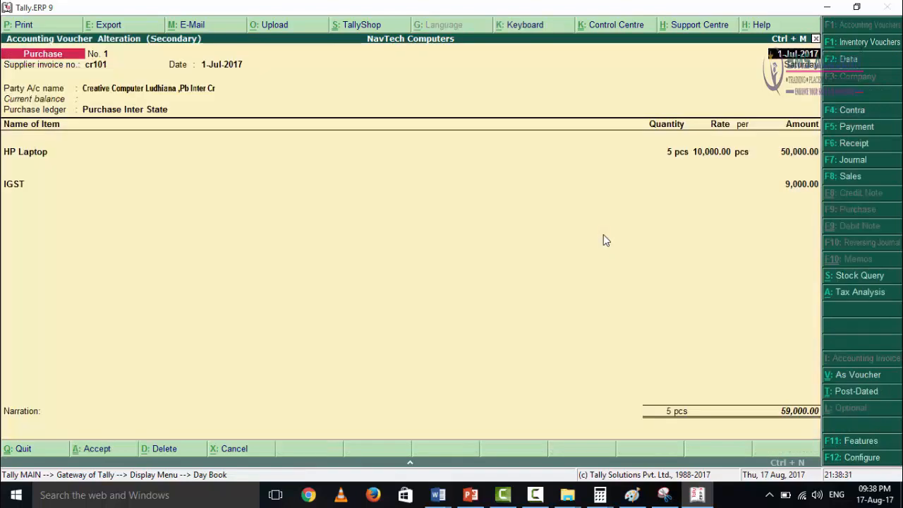
{"action": "key", "text": "Return"}
{"action": "key", "text": "Return"}
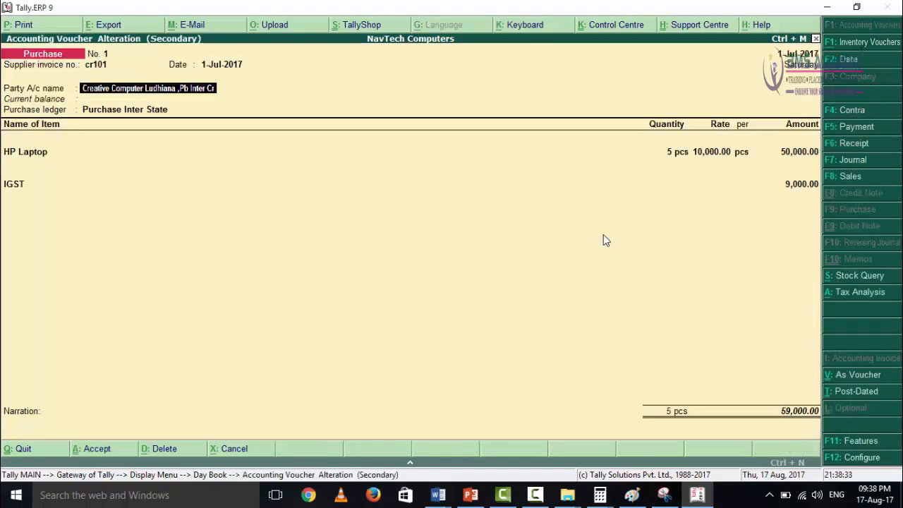
{"action": "key", "text": "Return"}
{"action": "key", "text": "Return"}
{"action": "key", "text": "Return"}
{"action": "key", "text": "Return"}
{"action": "key", "text": "Return"}
{"action": "key", "text": "Return"}
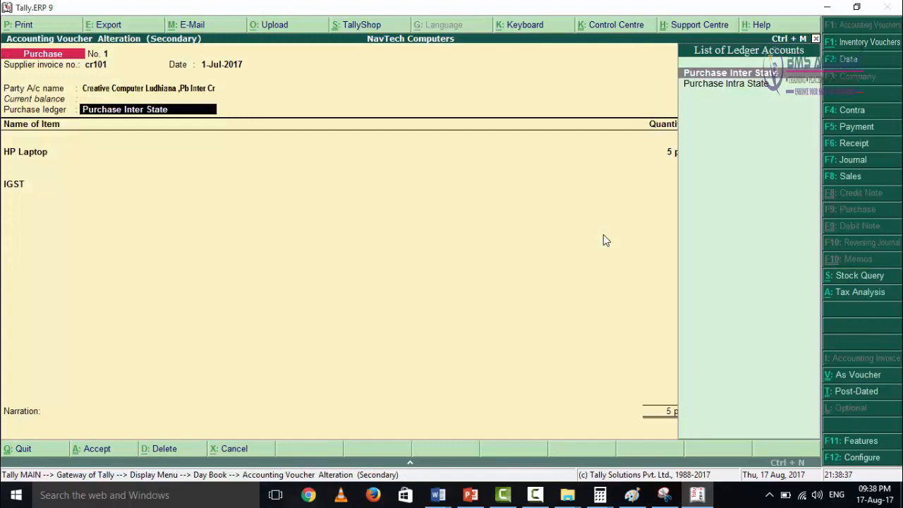
{"action": "key", "text": "Return"}
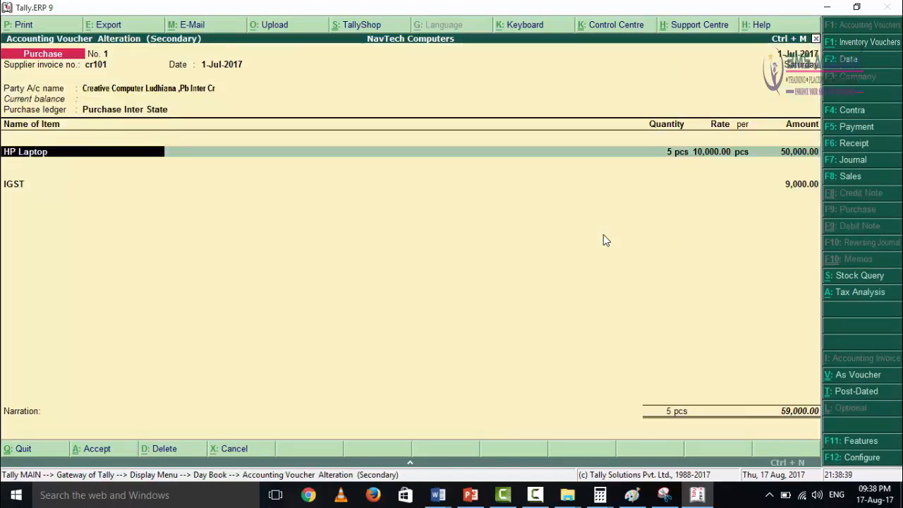
Go through the HP Laptop quantity, rate and IGST lines of the Creative Computer purchase voucher and return to the Day Book.
{"action": "key", "text": "Return"}
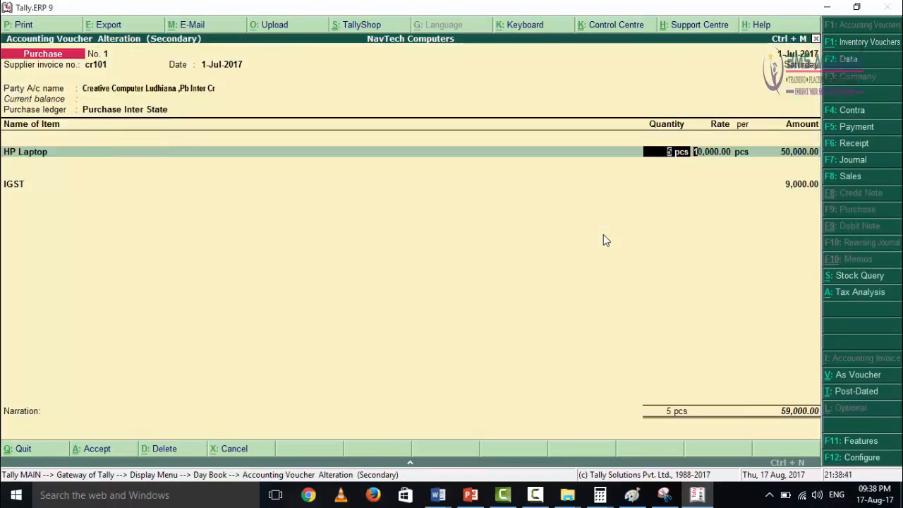
{"action": "key", "text": "Return"}
{"action": "key", "text": "Return"}
{"action": "key", "text": "Return"}
{"action": "key", "text": "Return"}
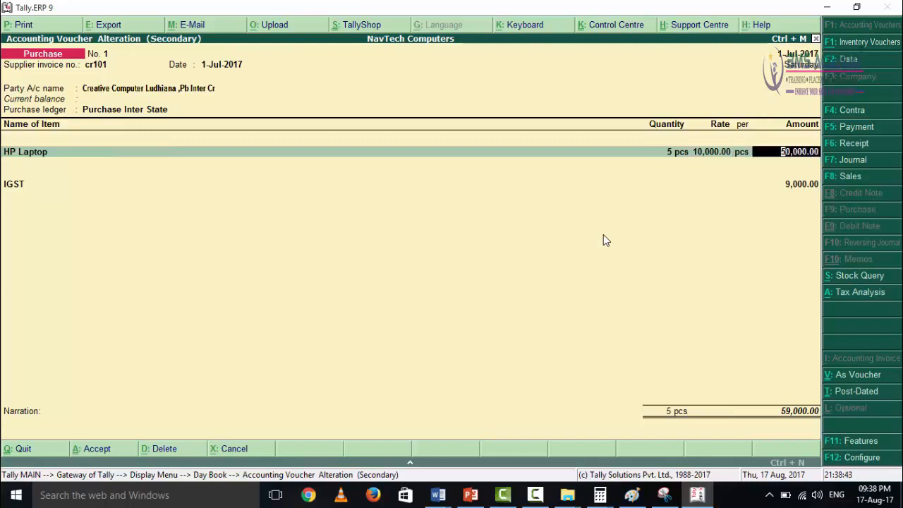
{"action": "key", "text": "Return"}
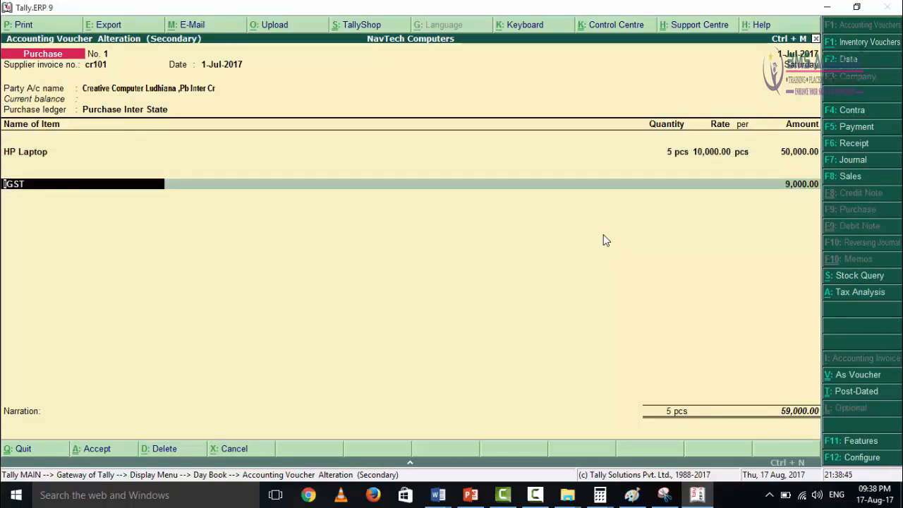
{"action": "key", "text": "Return"}
{"action": "key", "text": "Return"}
{"action": "key", "text": "Return"}
{"action": "key", "text": "Return"}
{"action": "key", "text": "Return"}
Open the Ctech Computers purchase voucher and go through its supplier invoice, party and Purchase Intra State ledger details.
{"action": "key", "text": "Down"}
{"action": "key", "text": "Return"}
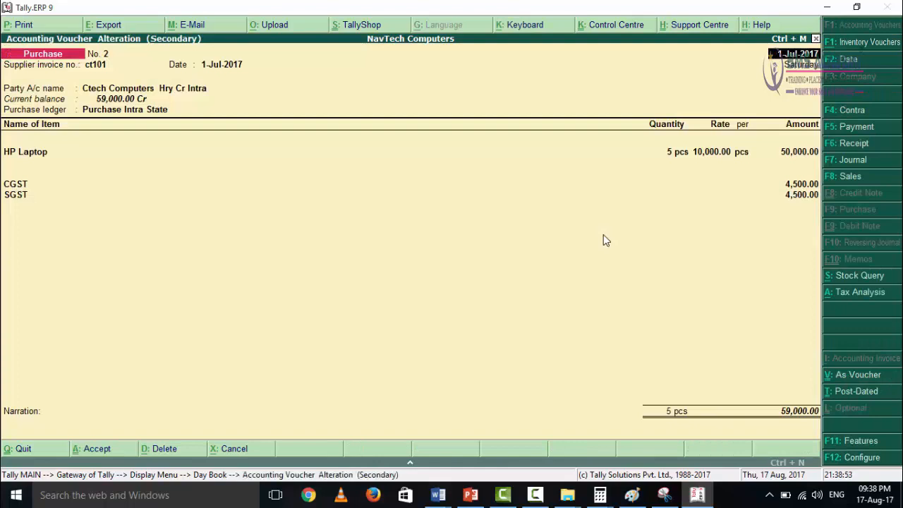
{"action": "key", "text": "Return"}
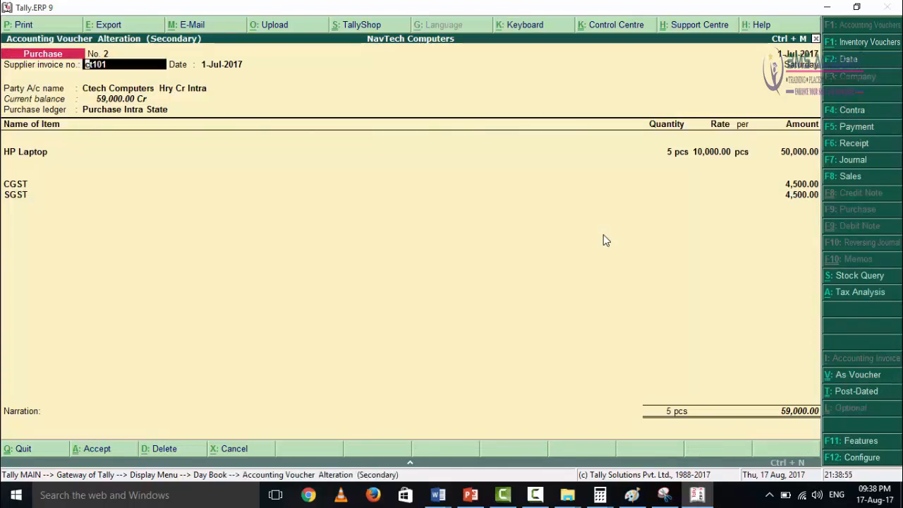
{"action": "key", "text": "Return"}
{"action": "key", "text": "Return"}
{"action": "key", "text": "Return"}
{"action": "key", "text": "Return"}
{"action": "key", "text": "Return"}
{"action": "key", "text": "Return"}
{"action": "key", "text": "Return"}
{"action": "key", "text": "Return"}
{"action": "key", "text": "Return"}
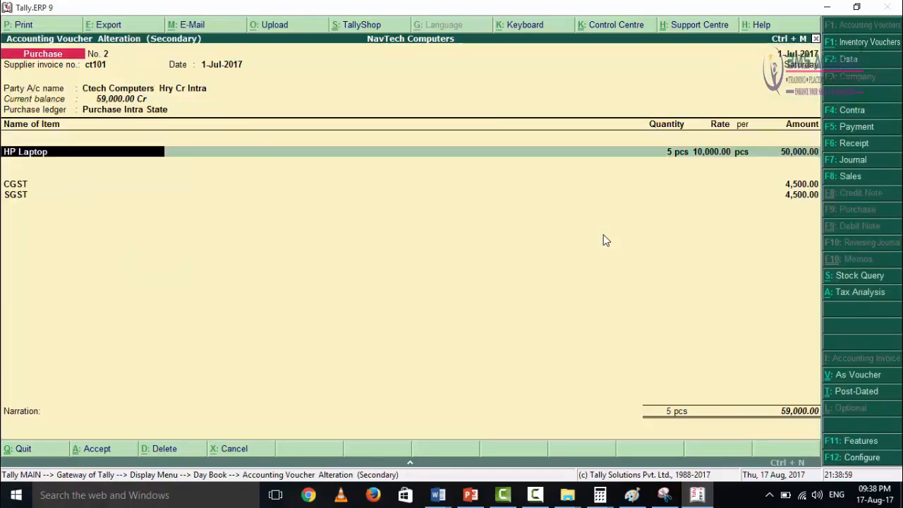
Go through the HP Laptop, CGST and SGST lines of the Ctech Computers purchase voucher and return to the Day Book.
{"action": "key", "text": "Return"}
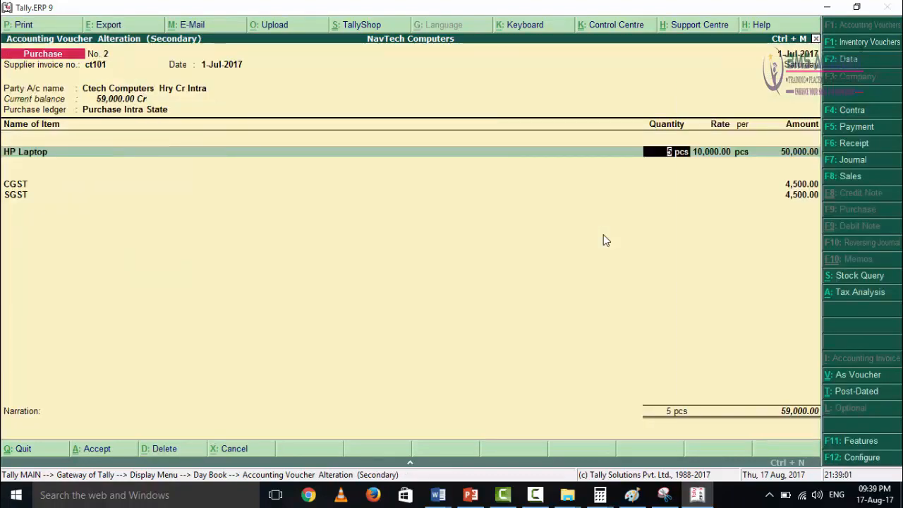
{"action": "key", "text": "Return"}
{"action": "key", "text": "Return"}
{"action": "key", "text": "Return"}
{"action": "key", "text": "Return"}
{"action": "key", "text": "Return"}
{"action": "key", "text": "Return"}
{"action": "key", "text": "Return"}
{"action": "key", "text": "Return"}
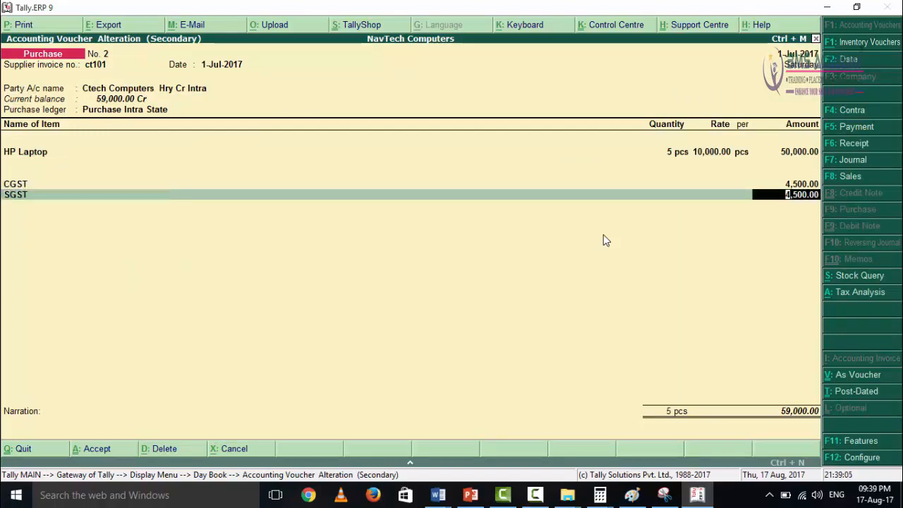
{"action": "key", "text": "Return"}
{"action": "key", "text": "Return"}
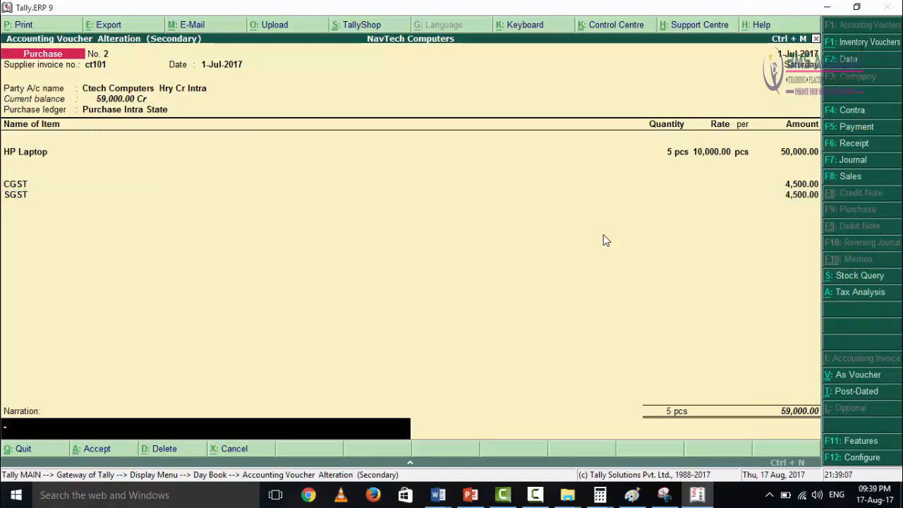
{"action": "key", "text": "Return"}
{"action": "key", "text": "Return"}
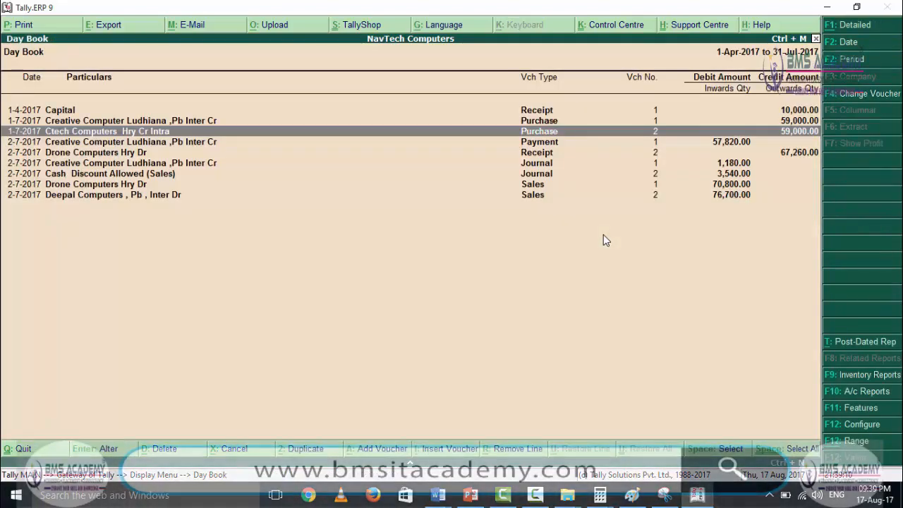
Switch back to Tally.ERP 9, open the Creative Computer Ludhiana payment voucher, and go through its Idbi Account, amount and Cr101 bill reference.
{"action": "key", "text": "Down"}
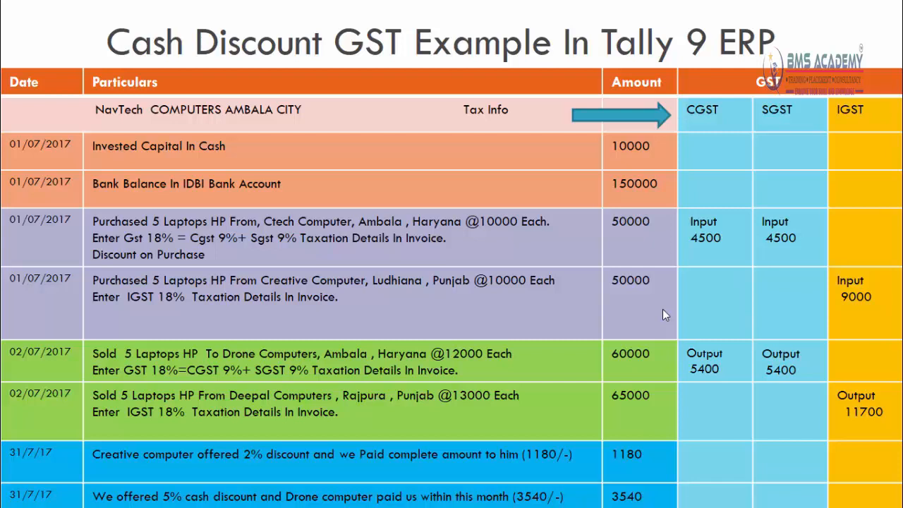
{"action": "key", "text": "alt+Tab"}
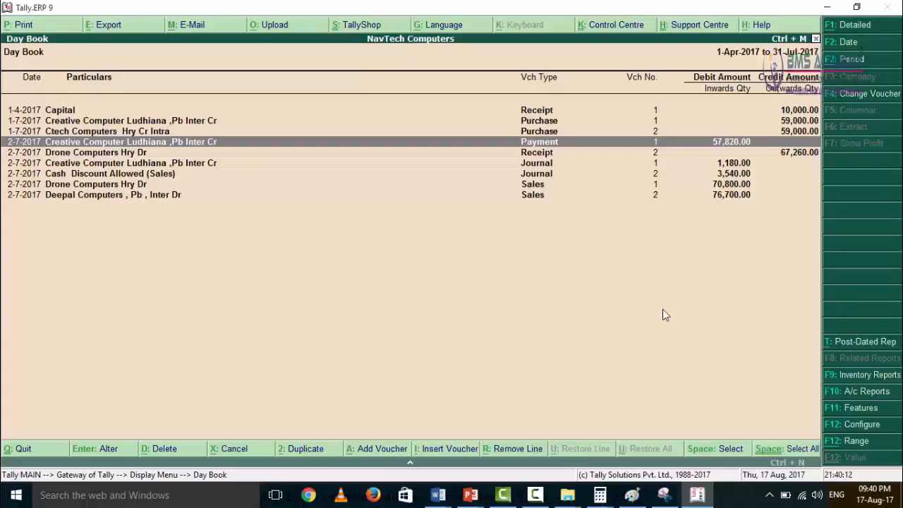
{"action": "key", "text": "Return"}
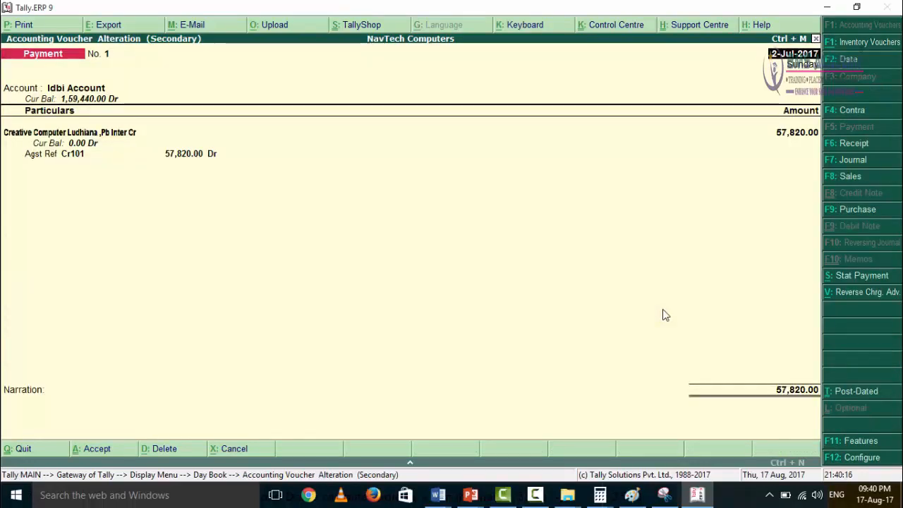
{"action": "key", "text": "Return"}
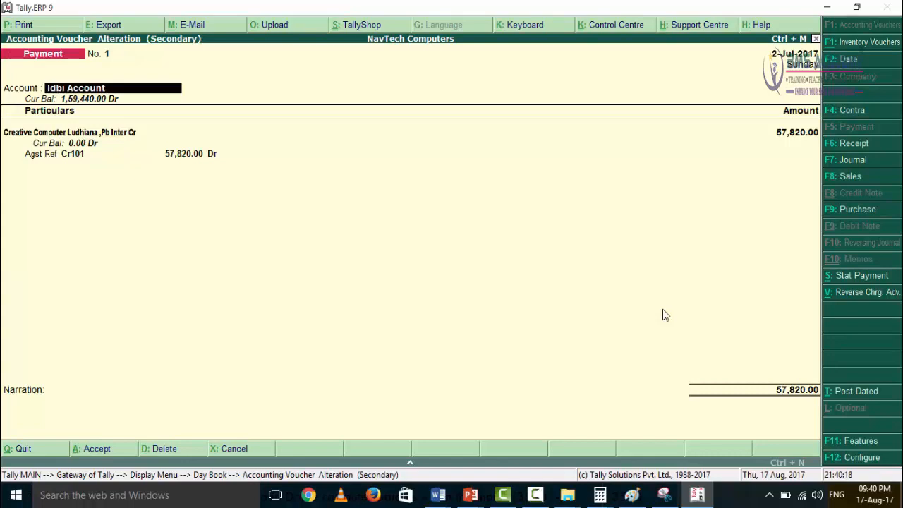
{"action": "key", "text": "Return"}
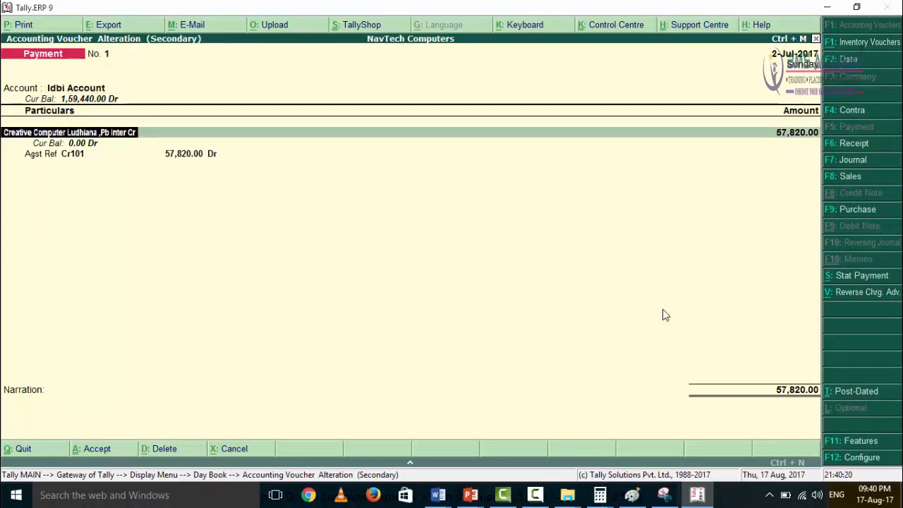
{"action": "key", "text": "Return"}
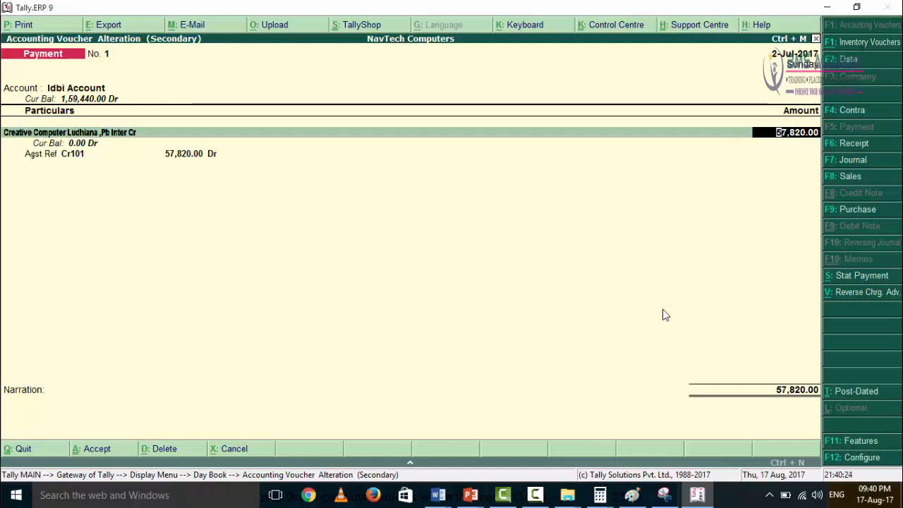
{"action": "key", "text": "Return"}
{"action": "key", "text": "Return"}
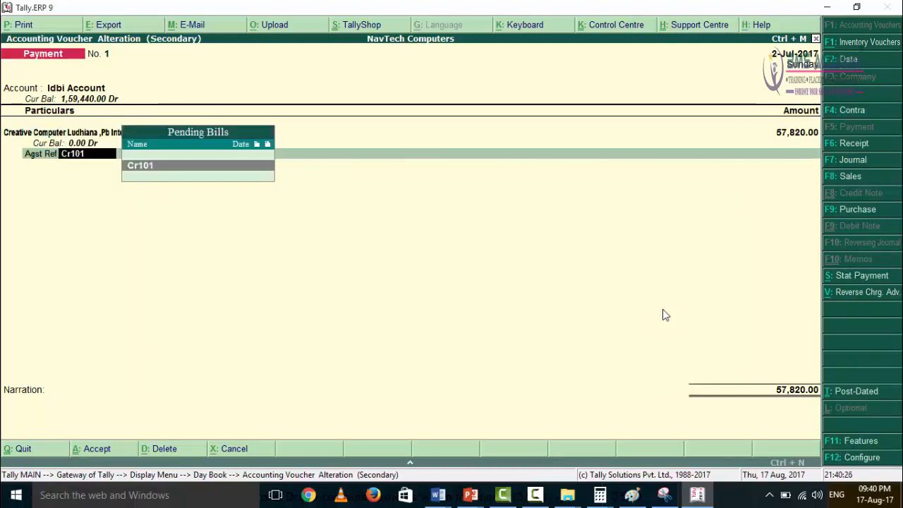
{"action": "key", "text": "Return"}
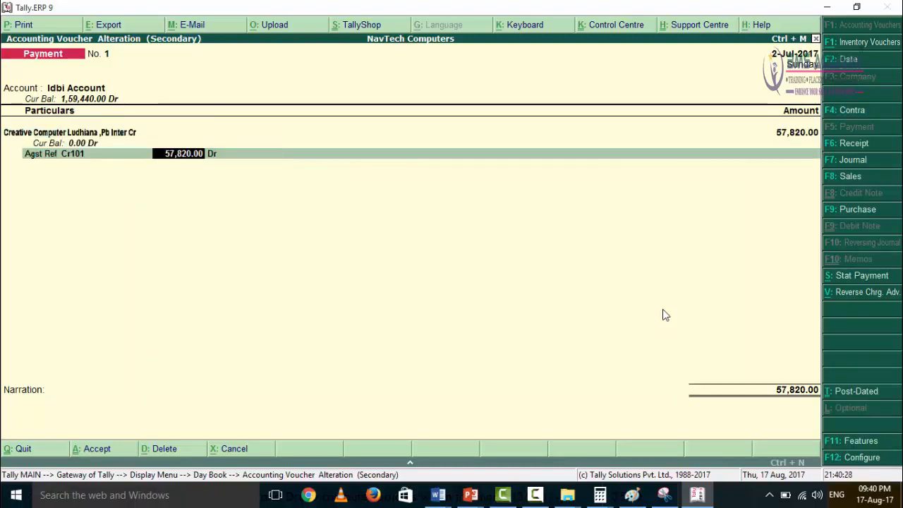
{"action": "key", "text": "Return"}
{"action": "key", "text": "Return"}
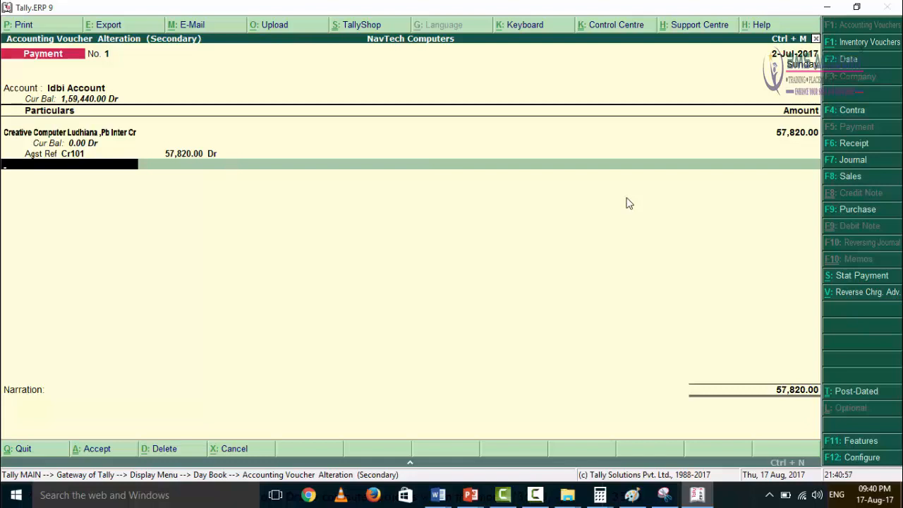
Go through the Idbi Account cheque allocation of the Creative Computer payment voucher and return to the Day Book.
{"action": "key", "text": "Return"}
{"action": "key", "text": "Return"}
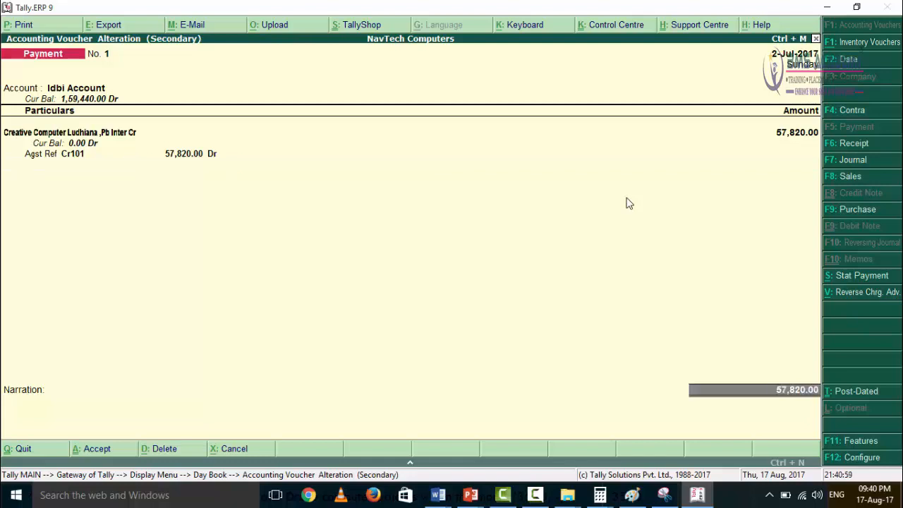
{"action": "key", "text": "Return"}
{"action": "key", "text": "Return"}
{"action": "key", "text": "Return"}
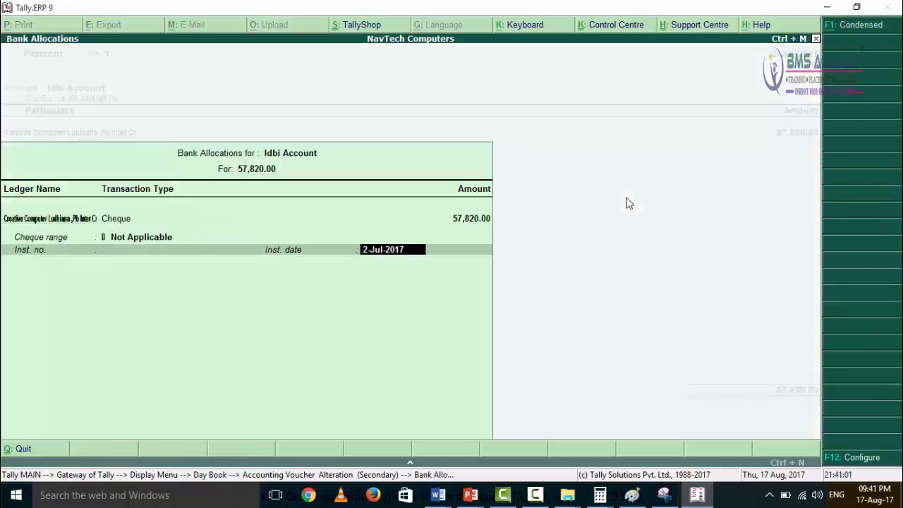
{"action": "key", "text": "Return"}
{"action": "key", "text": "Return"}
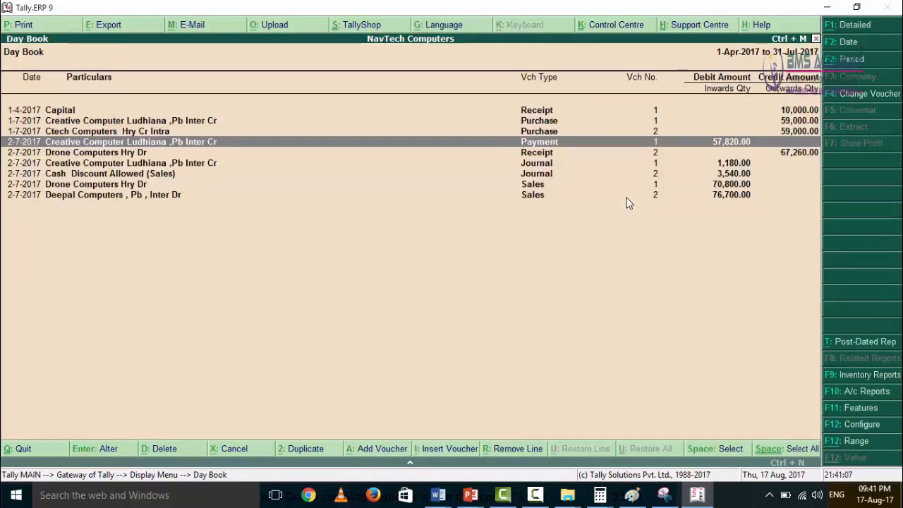
Open the Creative Computer Ludhiana journal voucher and go through its debit amount and Cr101 bill reference.
{"action": "key", "text": "Down"}
{"action": "key", "text": "Down"}
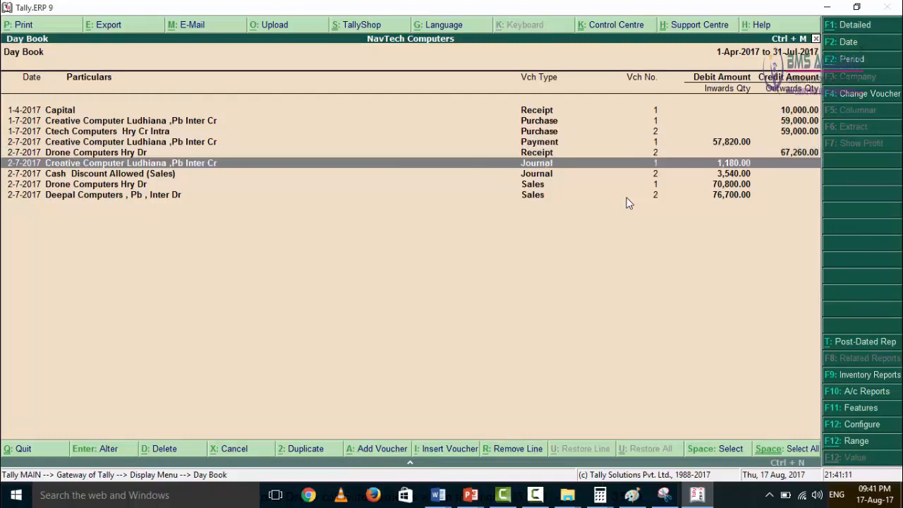
{"action": "key", "text": "Return"}
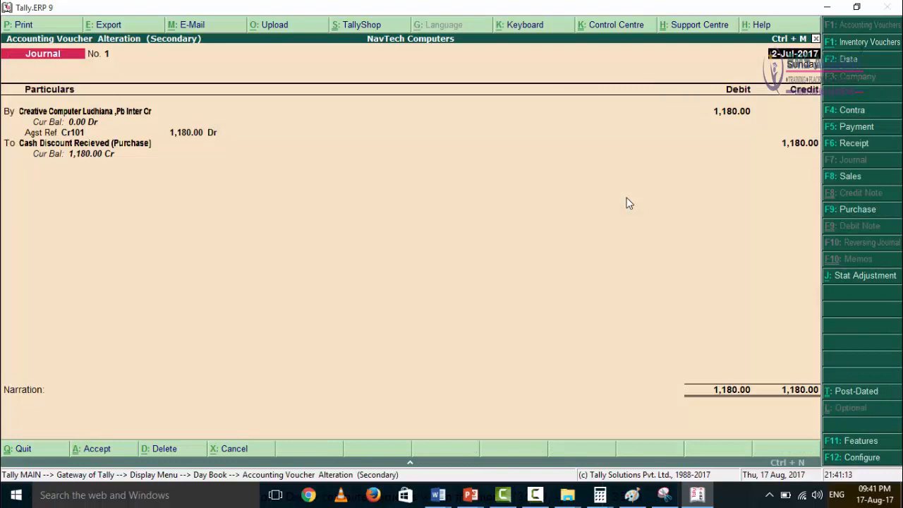
{"action": "key", "text": "Return"}
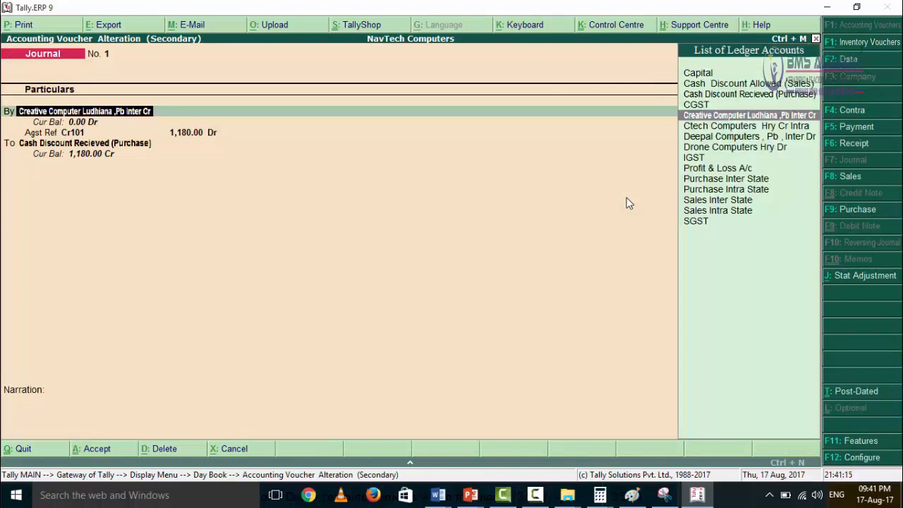
{"action": "key", "text": "Return"}
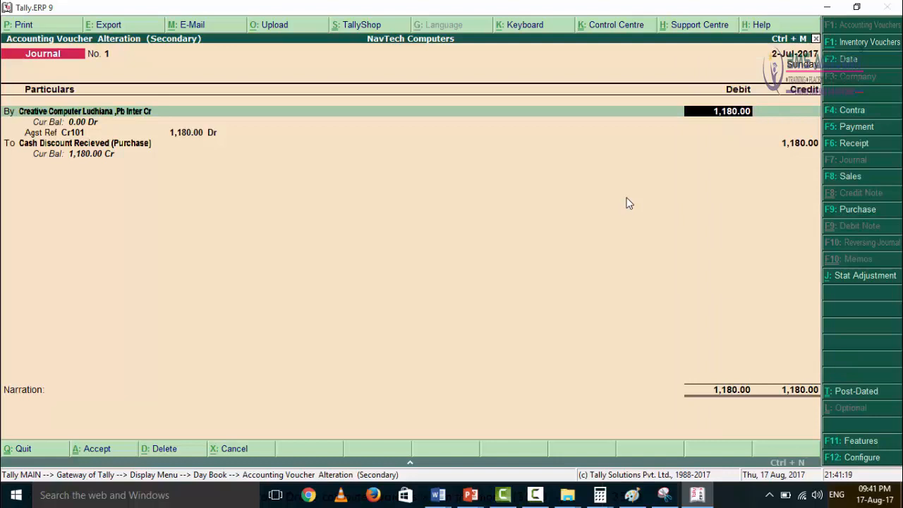
{"action": "key", "text": "Return"}
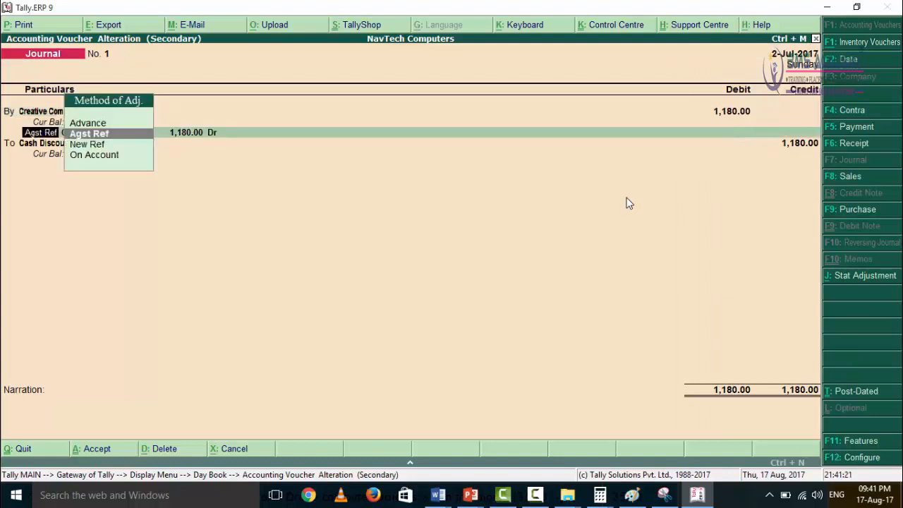
{"action": "key", "text": "Return"}
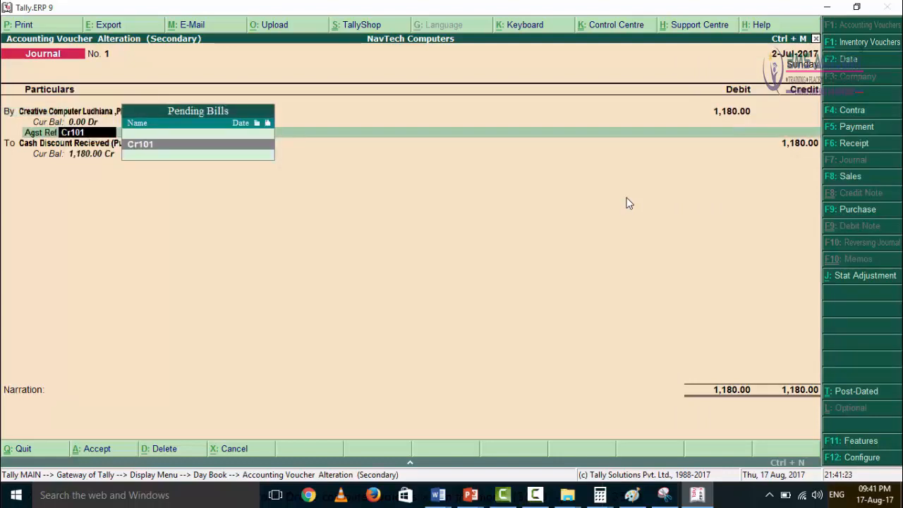
{"action": "key", "text": "Return"}
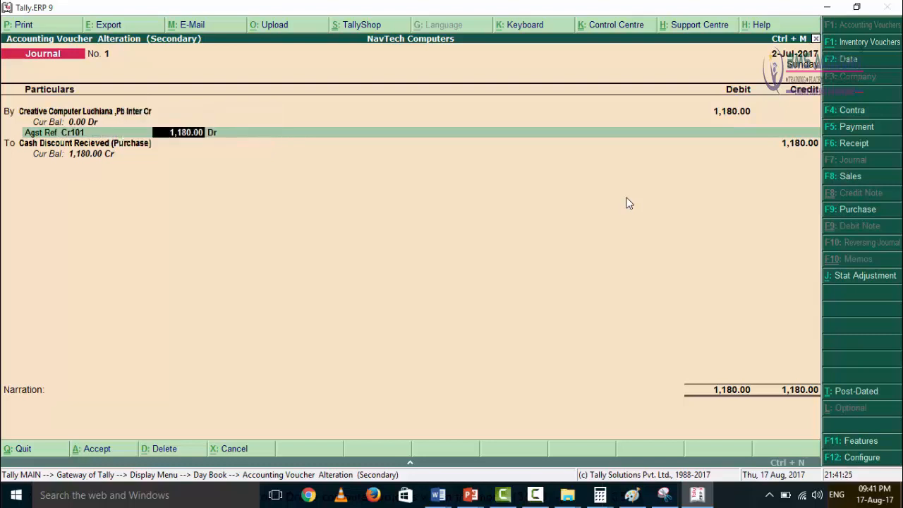
{"action": "key", "text": "Return"}
{"action": "key", "text": "Return"}
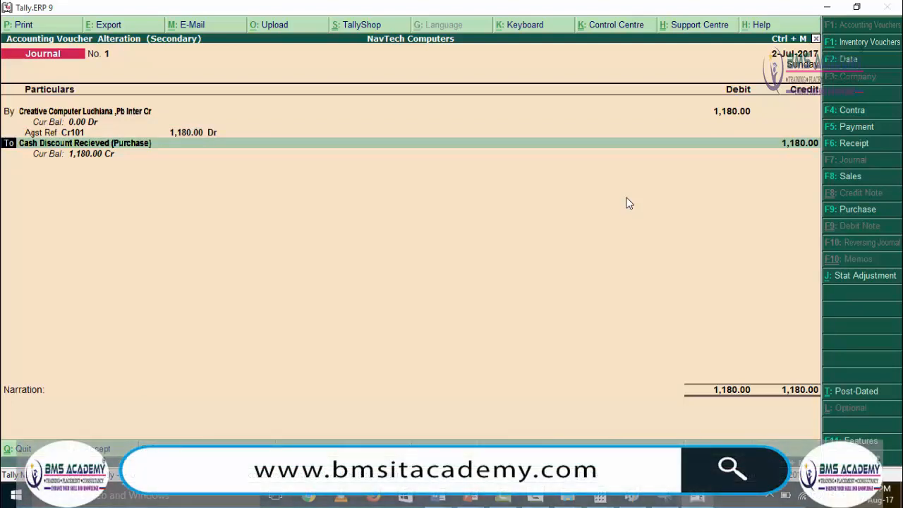
Go through the Cash Discount Recieved (Purchase) credit line of the journal voucher and return to the Day Book.
{"action": "key", "text": "Return"}
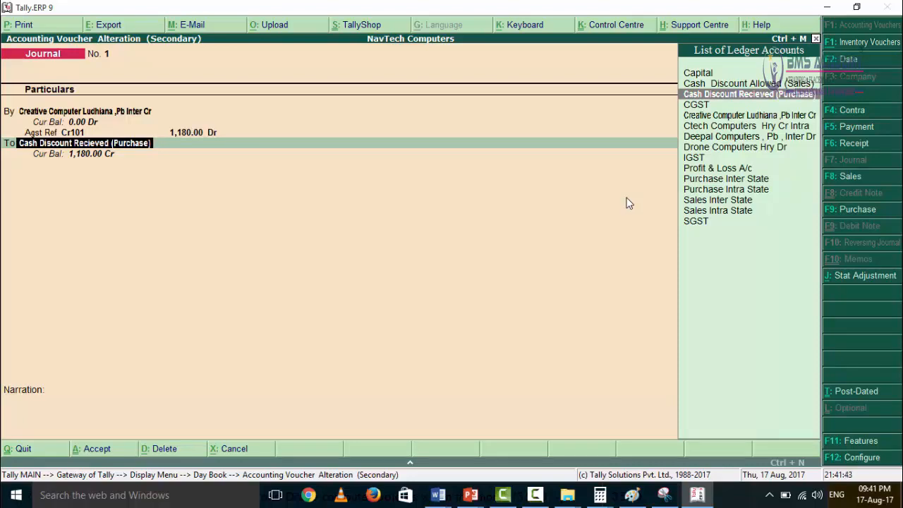
{"action": "key", "text": "Return"}
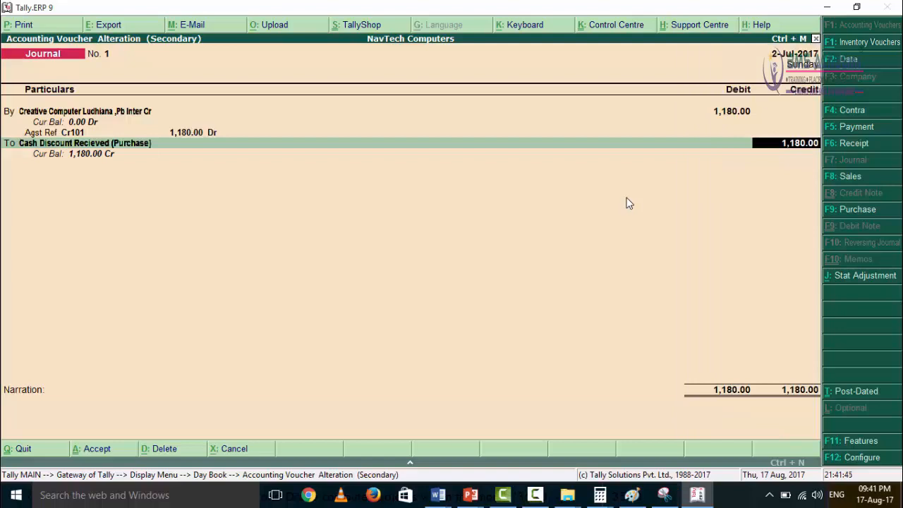
{"action": "key", "text": "Return"}
{"action": "key", "text": "Return"}
{"action": "key", "text": "Return"}
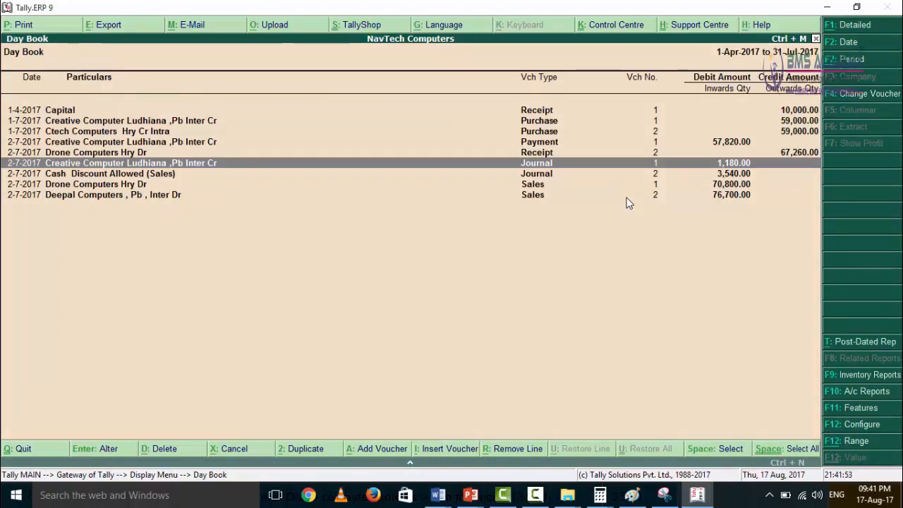
Open the Drone Computers receipt voucher, go through its Idbi Account, amount and bill reference method, and close it.
{"action": "key", "text": "Up"}
{"action": "key", "text": "Up"}
{"action": "key", "text": "Down"}
{"action": "key", "text": "Down"}
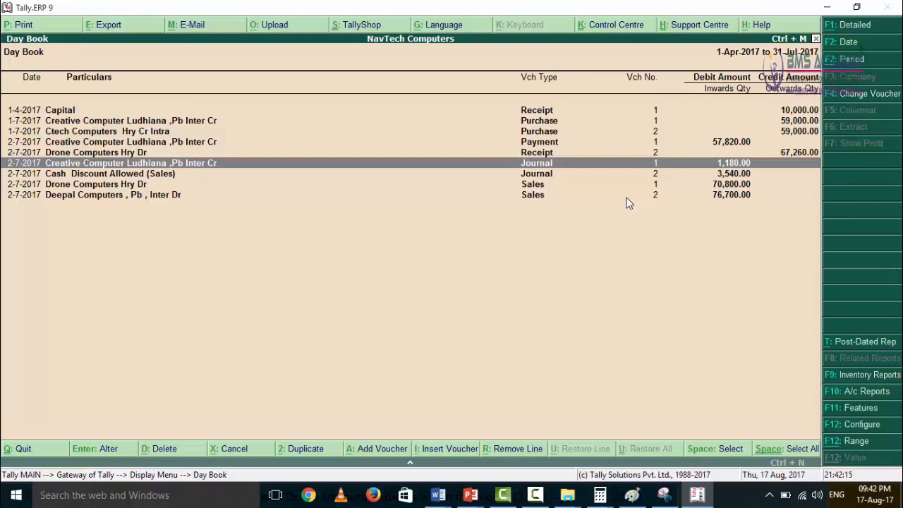
{"action": "key", "text": "Up"}
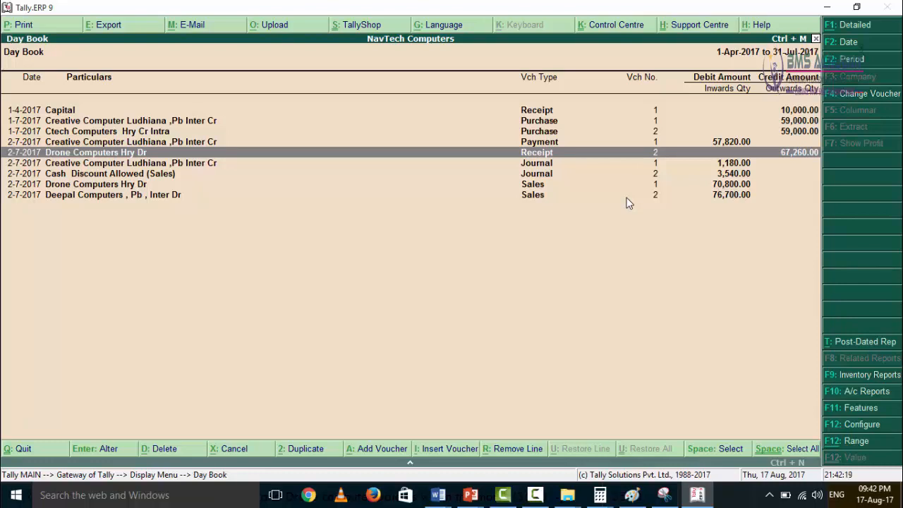
{"action": "key", "text": "Return"}
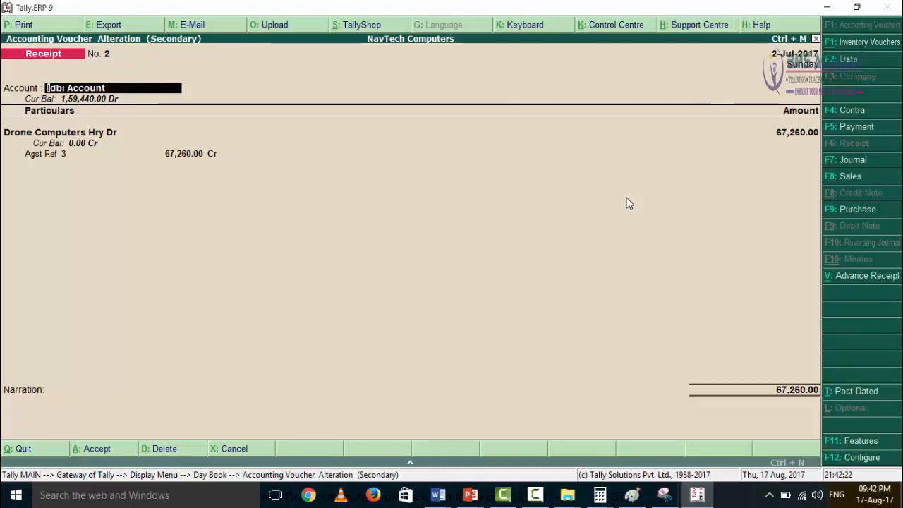
{"action": "key", "text": "Return"}
{"action": "key", "text": "Return"}
{"action": "key", "text": "Return"}
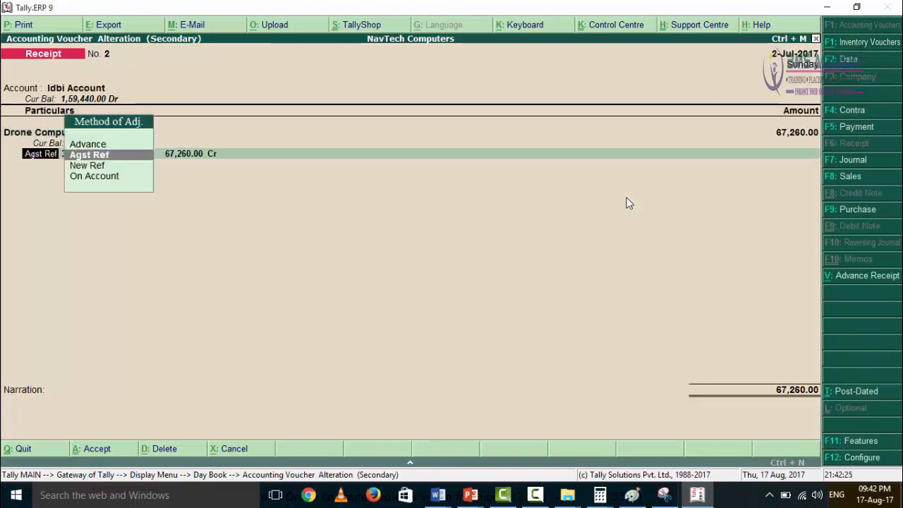
{"action": "key", "text": "Escape"}
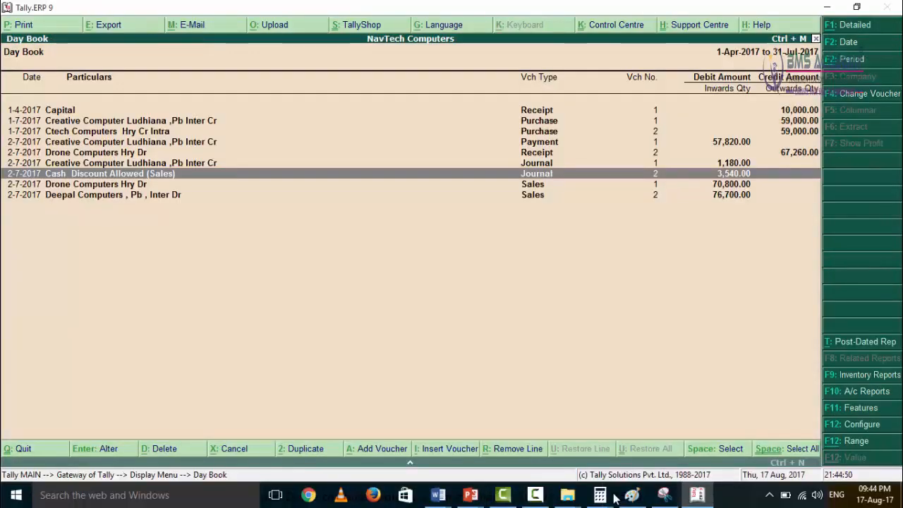
Leave the Day Book and open the list of ledgers under Account Books.
{"action": "key", "text": "Escape"}
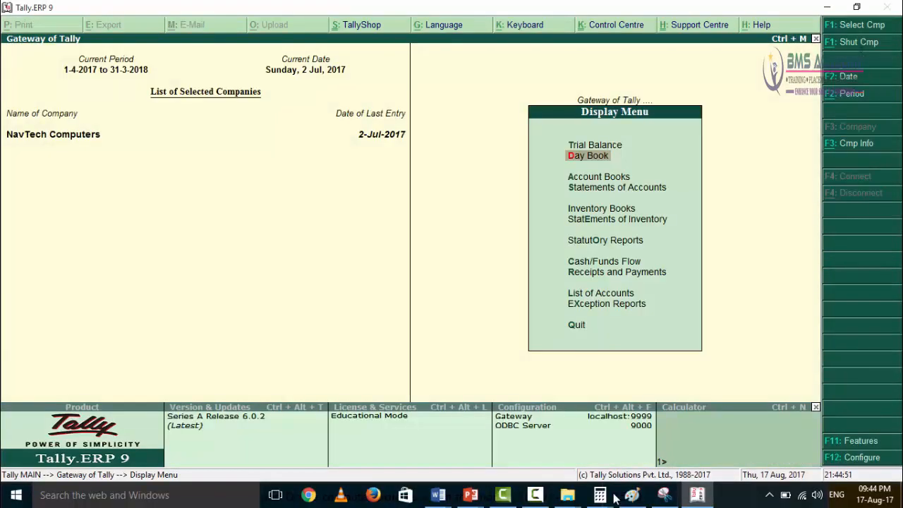
{"action": "key", "text": "Down"}
{"action": "key", "text": "Return"}
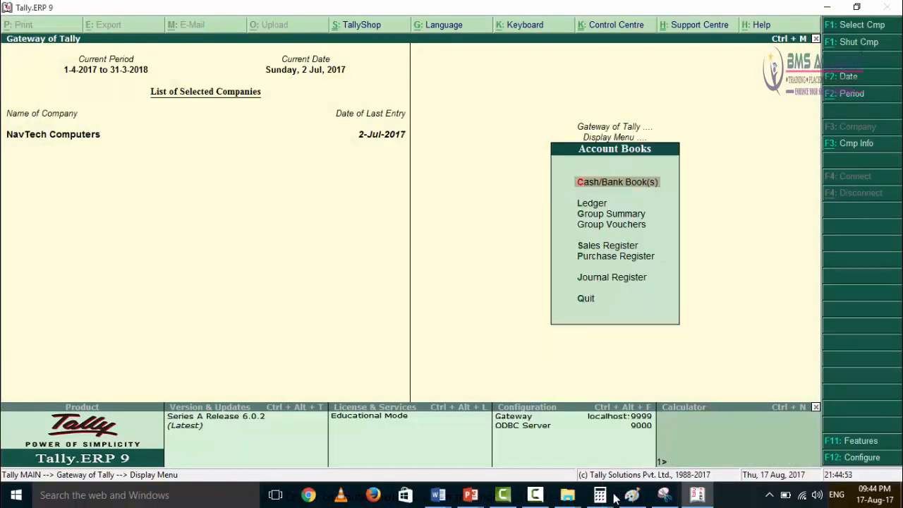
{"action": "key", "text": "Down"}
{"action": "key", "text": "Return"}
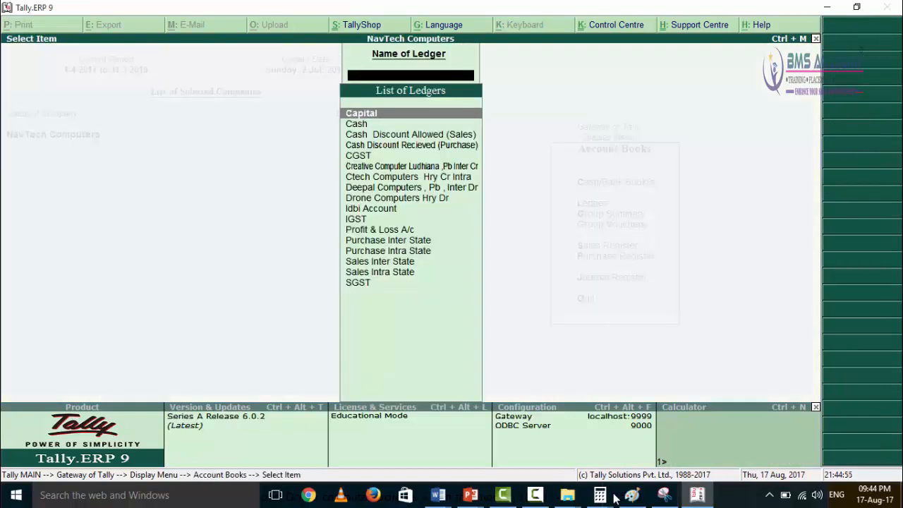
Display the Ctech Computers ledger, check its Purchase Intra State voucher, and return to the list of ledgers.
{"action": "key", "text": "Down"}
{"action": "key", "text": "Down"}
{"action": "key", "text": "Down"}
{"action": "key", "text": "Down"}
{"action": "key", "text": "Down"}
{"action": "key", "text": "Down"}
{"action": "key", "text": "Return"}
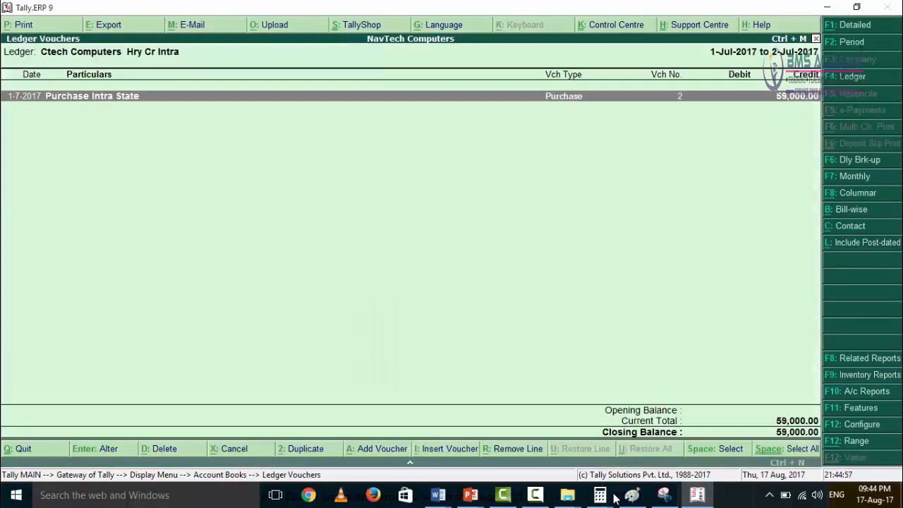
{"action": "key", "text": "Return"}
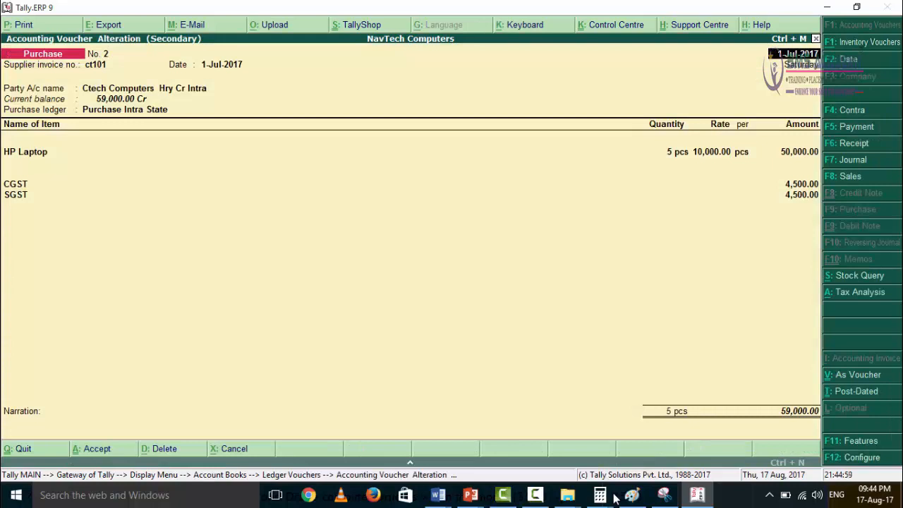
{"action": "key", "text": "ctrl+a"}
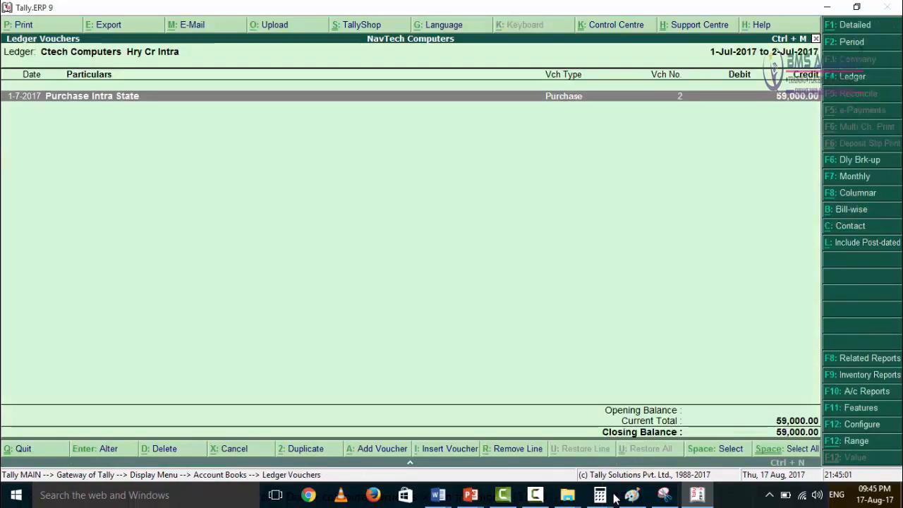
{"action": "key", "text": "Escape"}
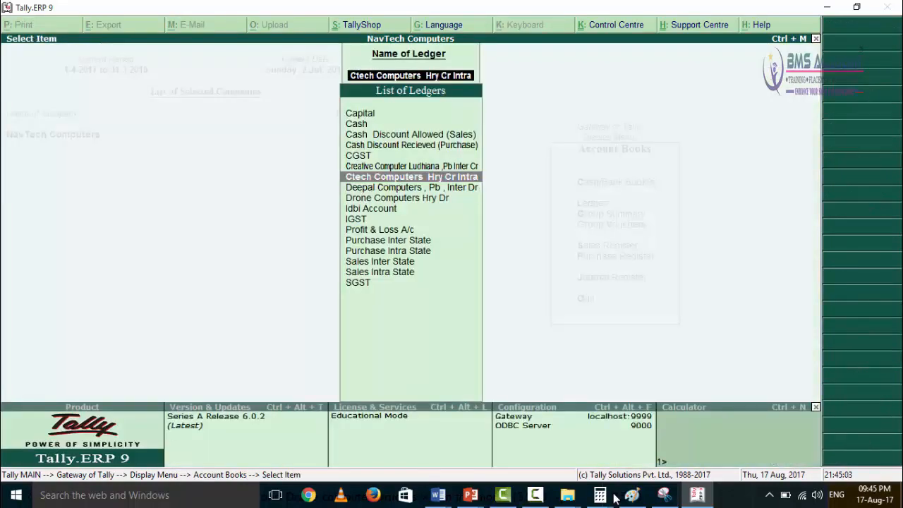
View the Creative Computer Ludhiana ledger entries and return to the Gateway of Tally.
{"action": "key", "text": "Up"}
{"action": "key", "text": "Return"}
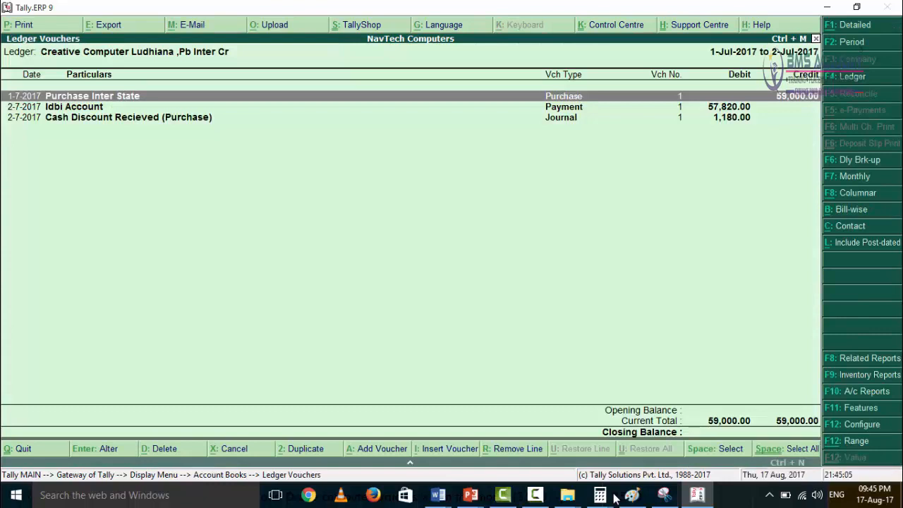
{"action": "key", "text": "Escape"}
{"action": "key", "text": "Escape"}
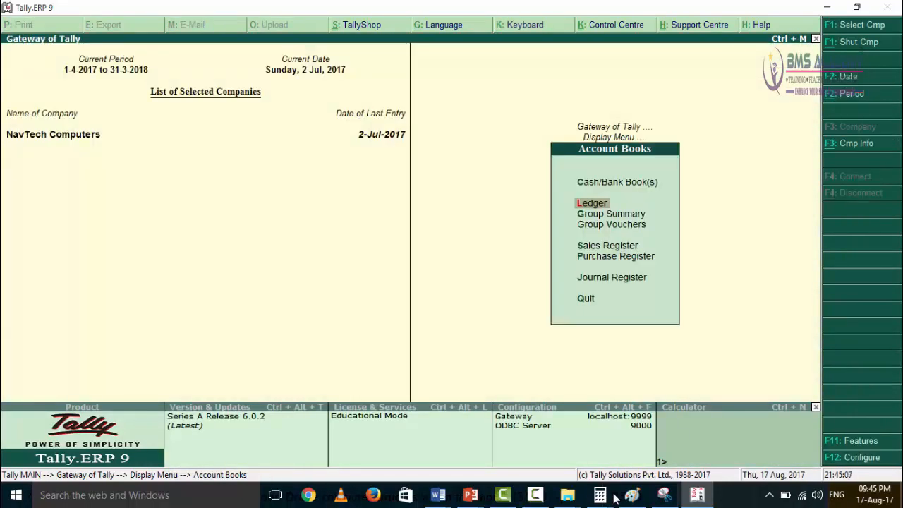
{"action": "key", "text": "Escape"}
{"action": "key", "text": "Escape"}
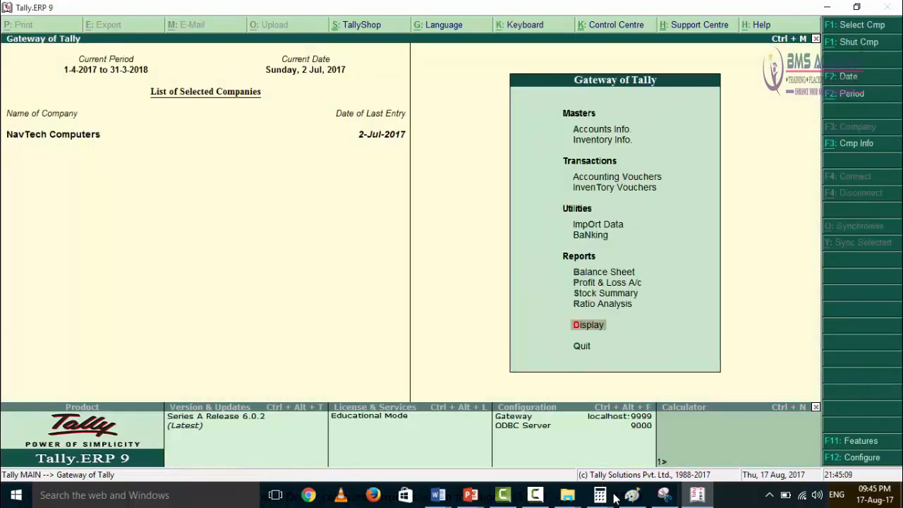
Open the list of ledgers in Account Books again from the Gateway of Tally.
{"action": "key", "text": "Return"}
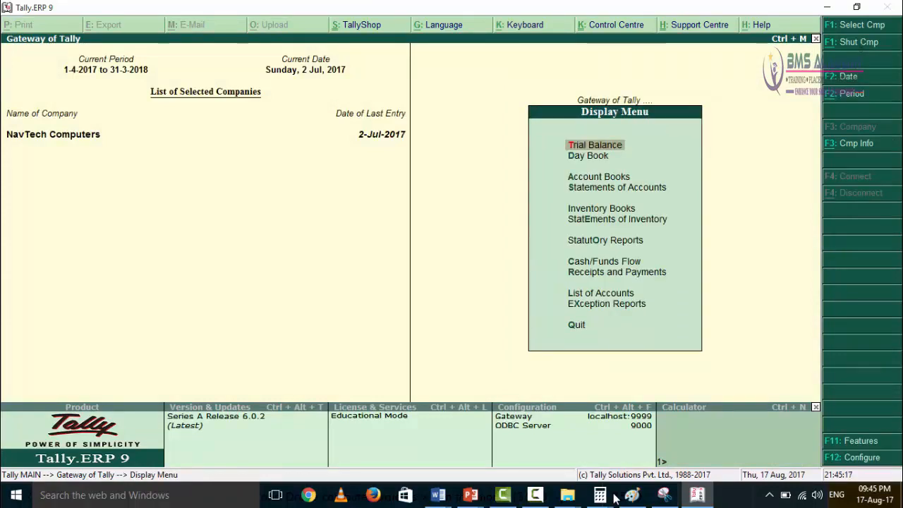
{"action": "key", "text": "Down"}
{"action": "key", "text": "Down"}
{"action": "key", "text": "Return"}
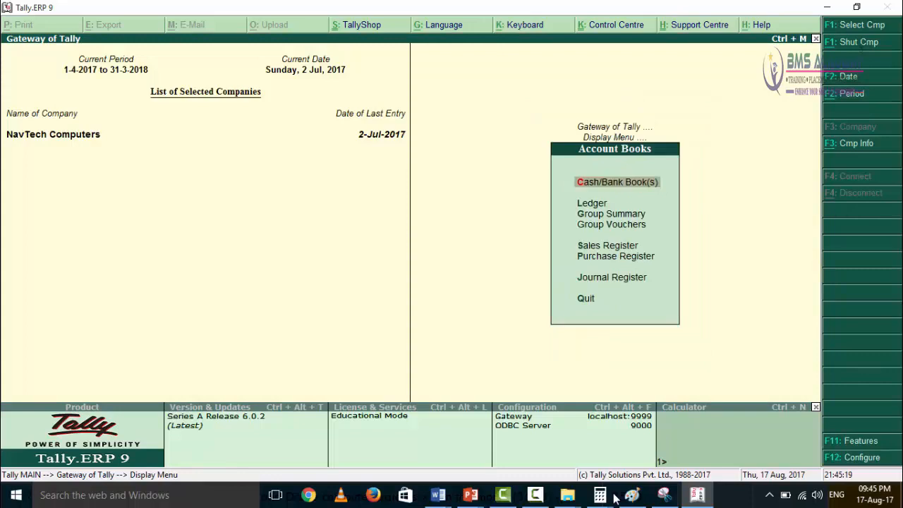
{"action": "key", "text": "Down"}
{"action": "key", "text": "Down"}
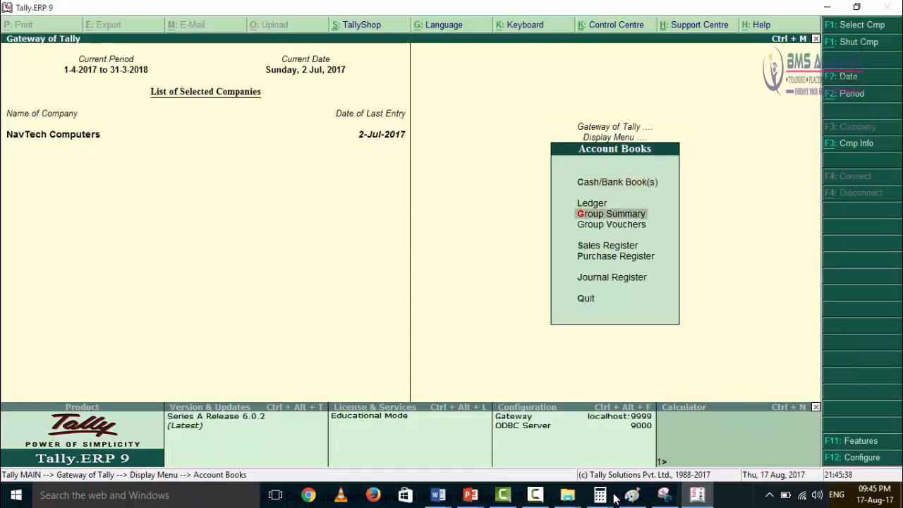
{"action": "key", "text": "Up"}
{"action": "key", "text": "Return"}
Display the Creative Computer Ludhiana ledger with its purchase, payment and cash discount entries.
{"action": "key", "text": "Down"}
{"action": "key", "text": "Down"}
{"action": "key", "text": "Down"}
{"action": "key", "text": "Down"}
{"action": "key", "text": "Down"}
{"action": "key", "text": "Return"}
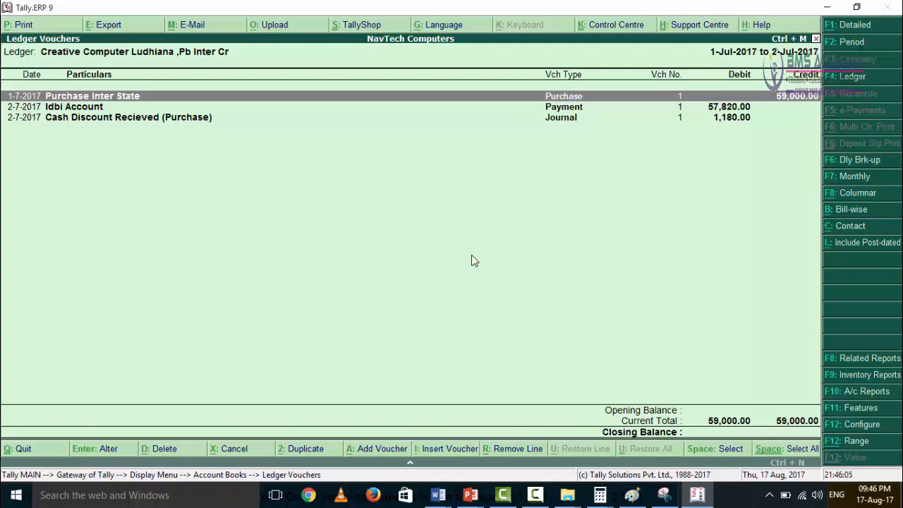
Display the Drone Computers ledger and go through its sales, Idbi Account receipt and Cash Discount Allowed entries.
{"action": "key", "text": "Escape"}
{"action": "key", "text": "Down"}
{"action": "key", "text": "Down"}
{"action": "key", "text": "Down"}
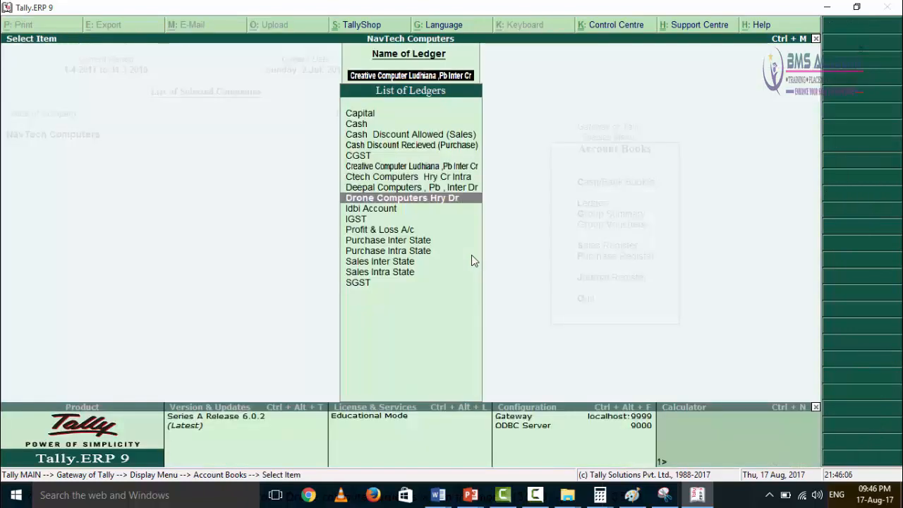
{"action": "key", "text": "Return"}
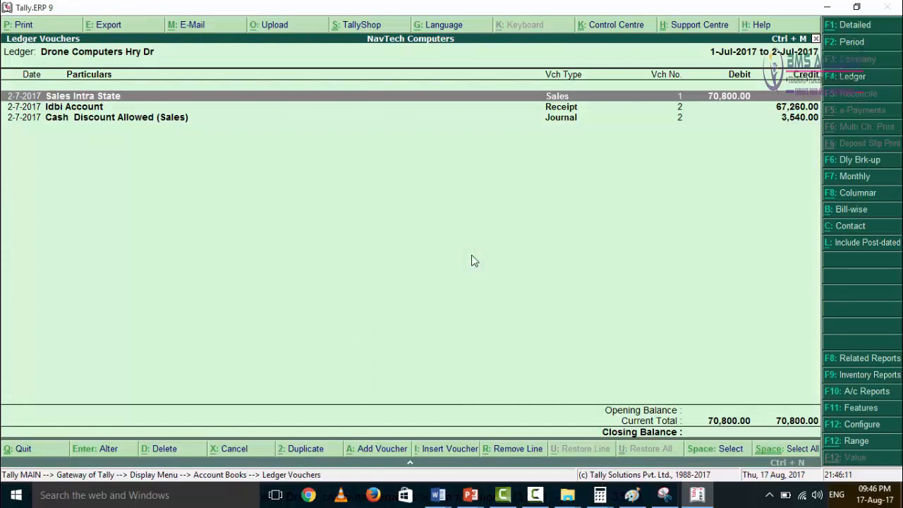
{"action": "key", "text": "Down"}
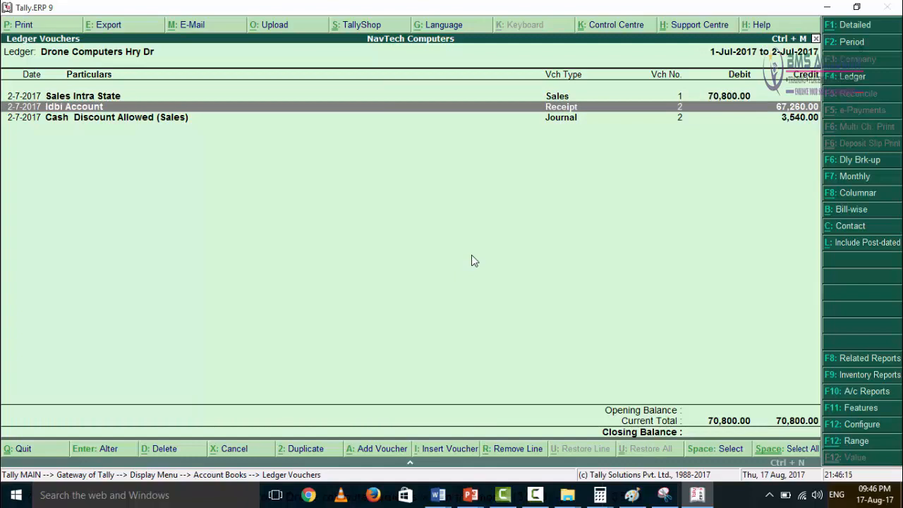
{"action": "key", "text": "Down"}
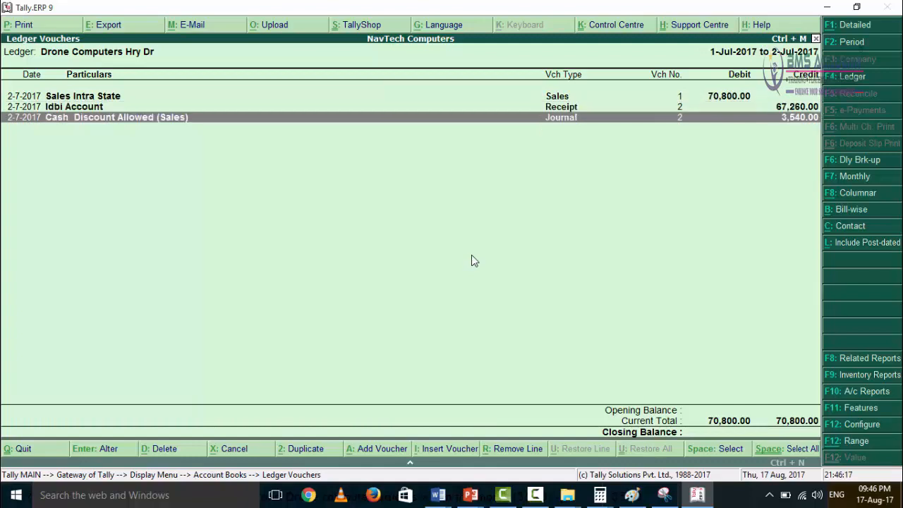